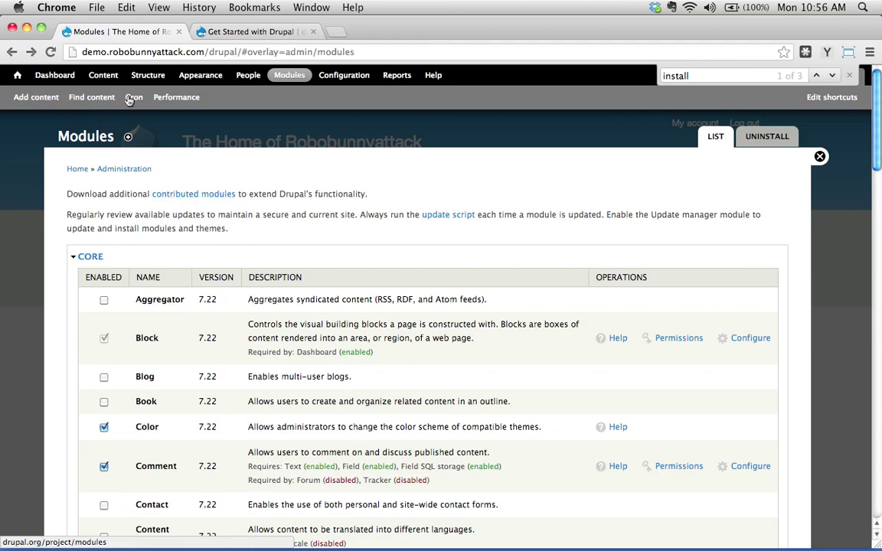
Open the contributed modules link in a new tab and close the Get Started with Drupal tab.
right_click(192, 200)
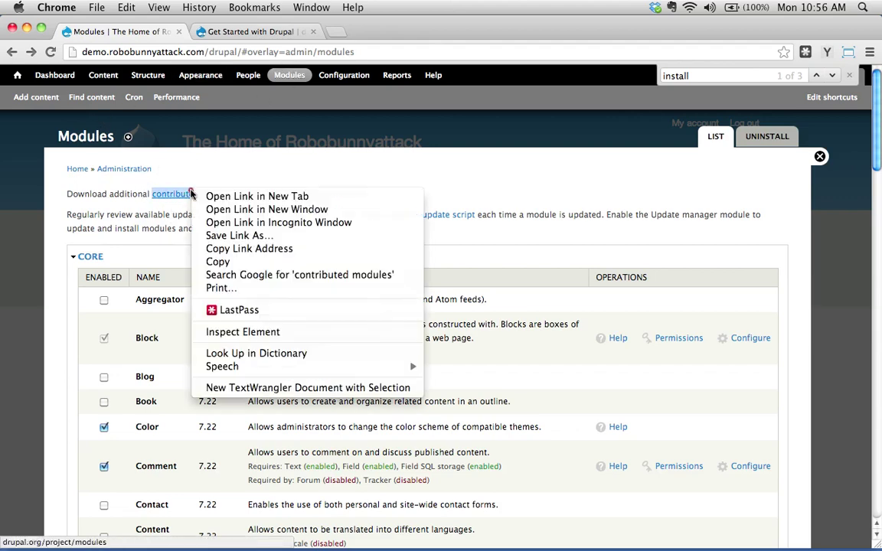
left_click(208, 195)
left_click(386, 32)
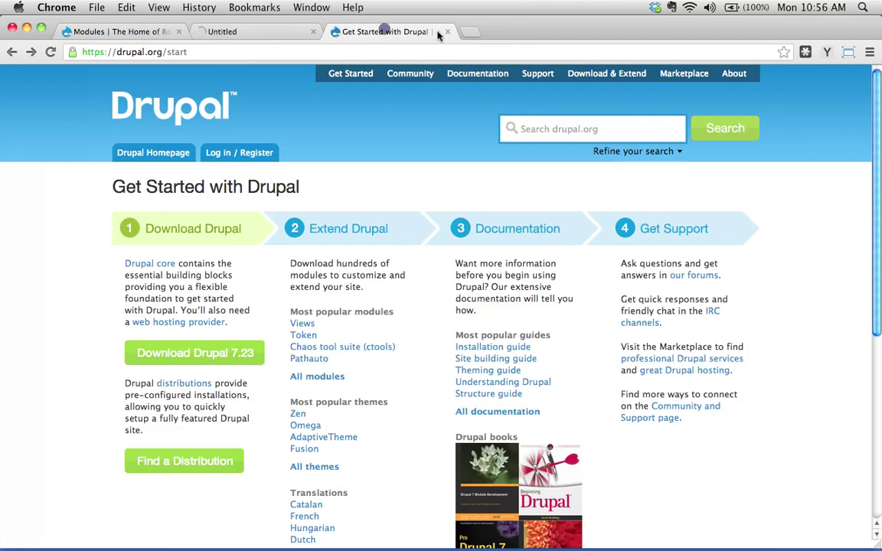
key("super+w")
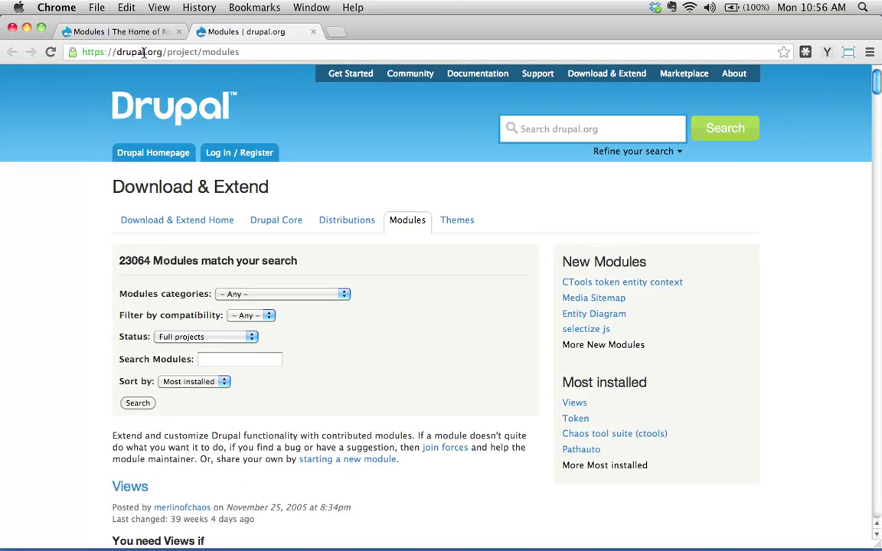
Check the drupal.org modules page address and the site's own Modules page, ending back on the drupal.org module listing.
left_click(255, 52)
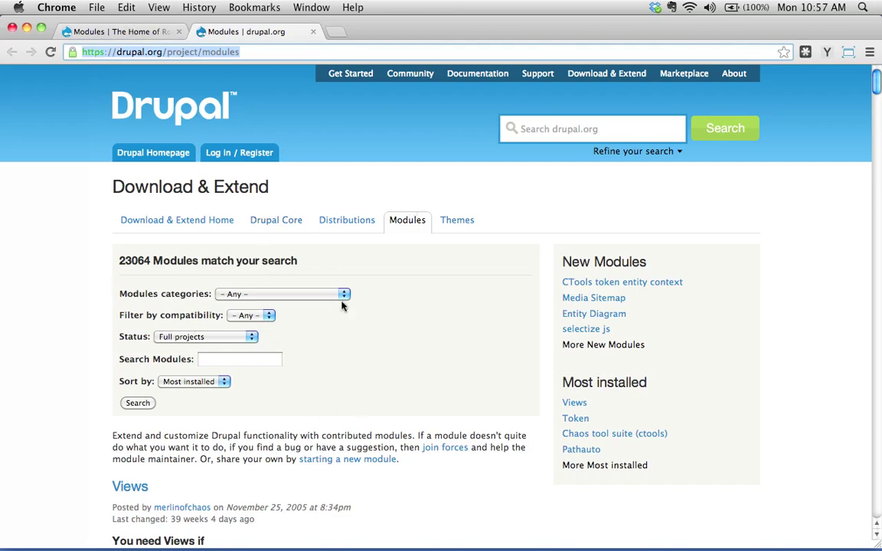
left_click(112, 31)
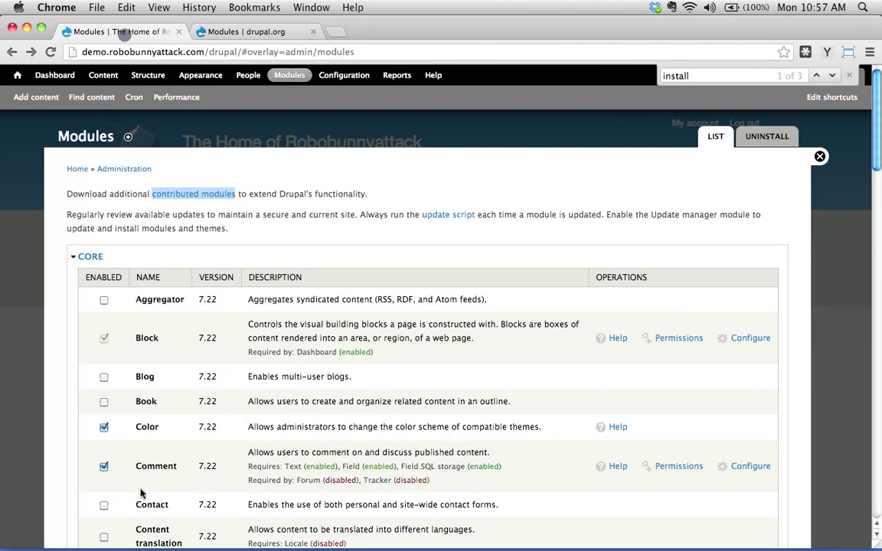
left_click(215, 240)
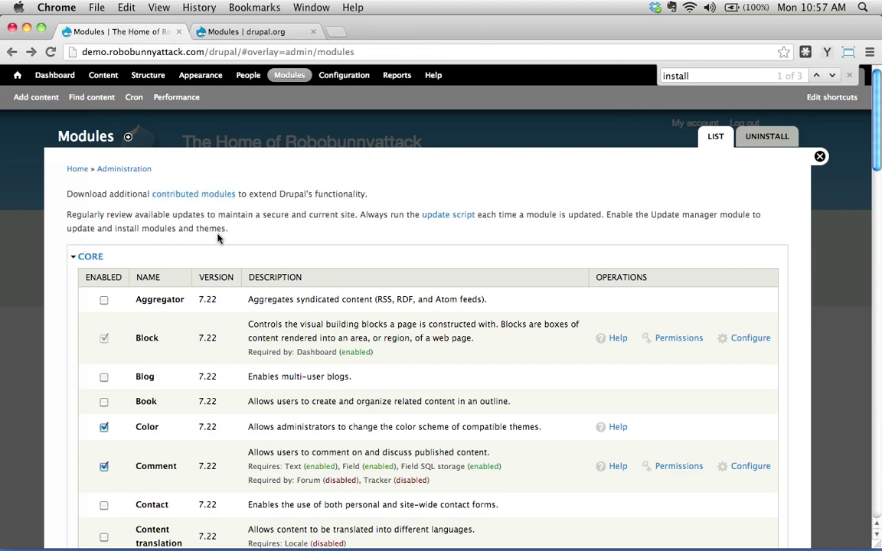
left_click(279, 32)
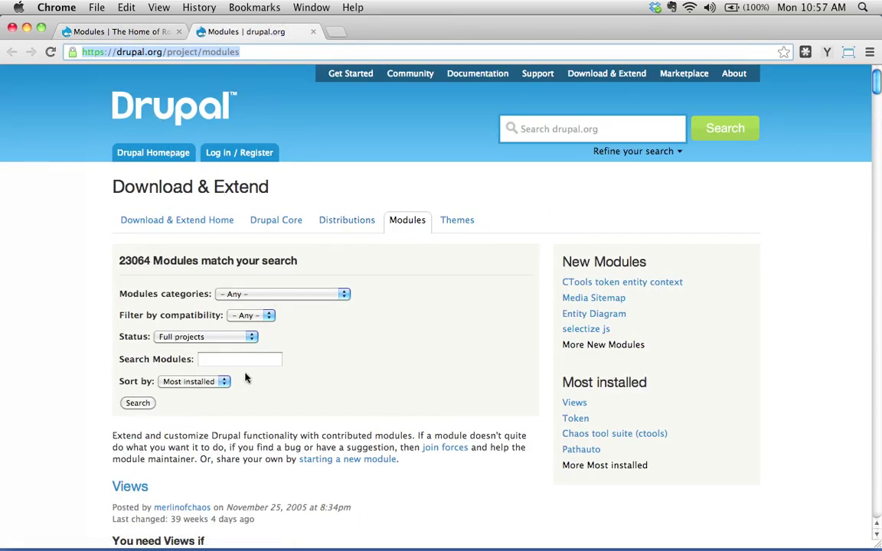
Filter the contributed modules to 7.x compatibility, leaving the category at Any, and run the search.
left_click(265, 320)
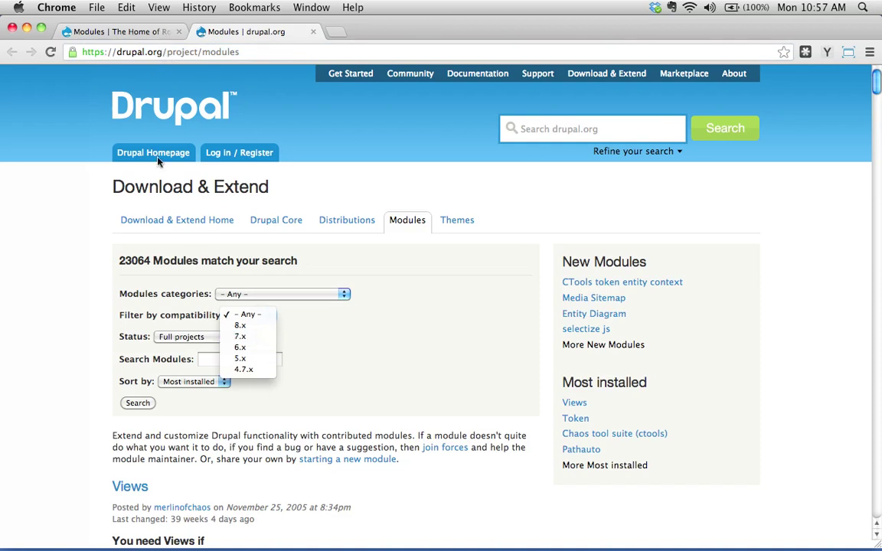
left_click(247, 337)
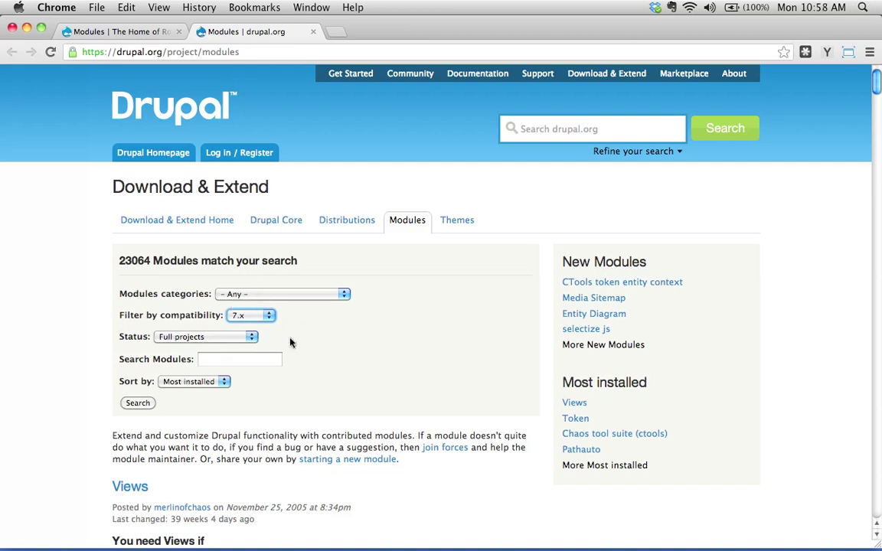
left_click(276, 295)
scroll(279, 298, "down", 5)
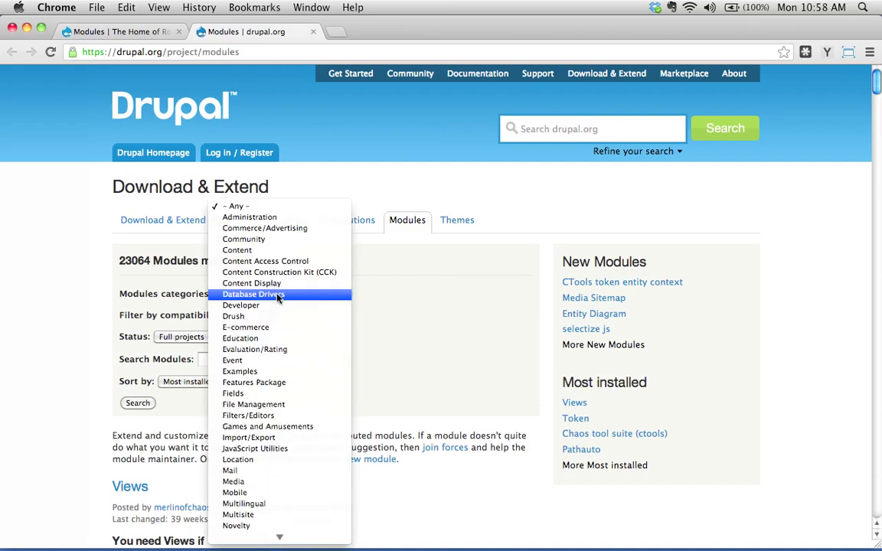
scroll(269, 383, "down", 3)
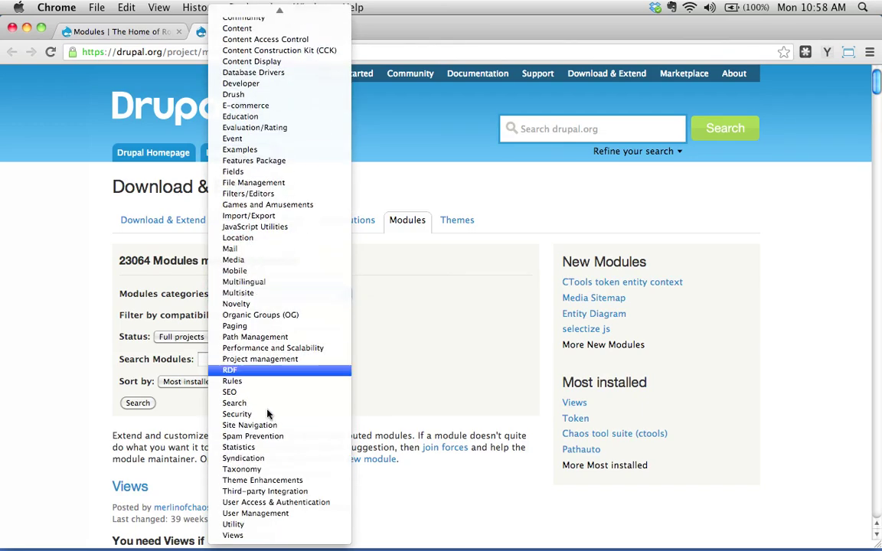
scroll(260, 398, "up", 3)
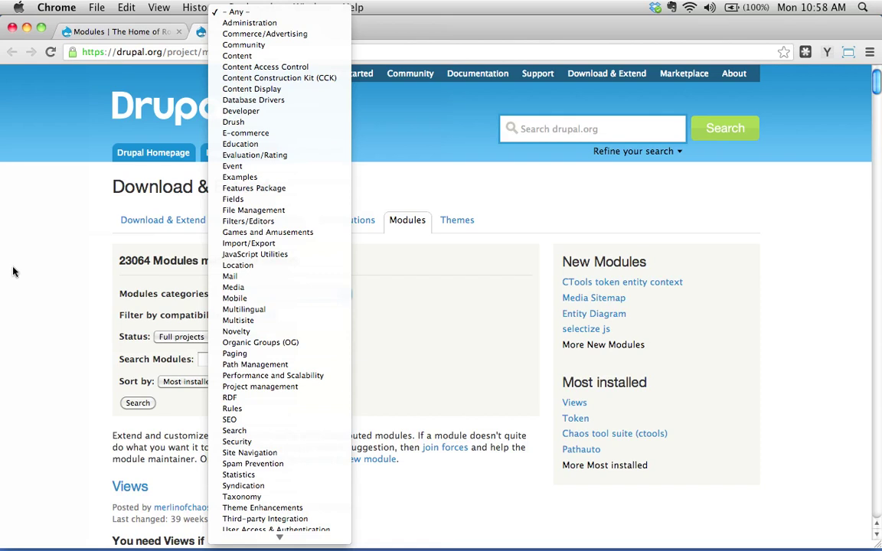
left_click(65, 268)
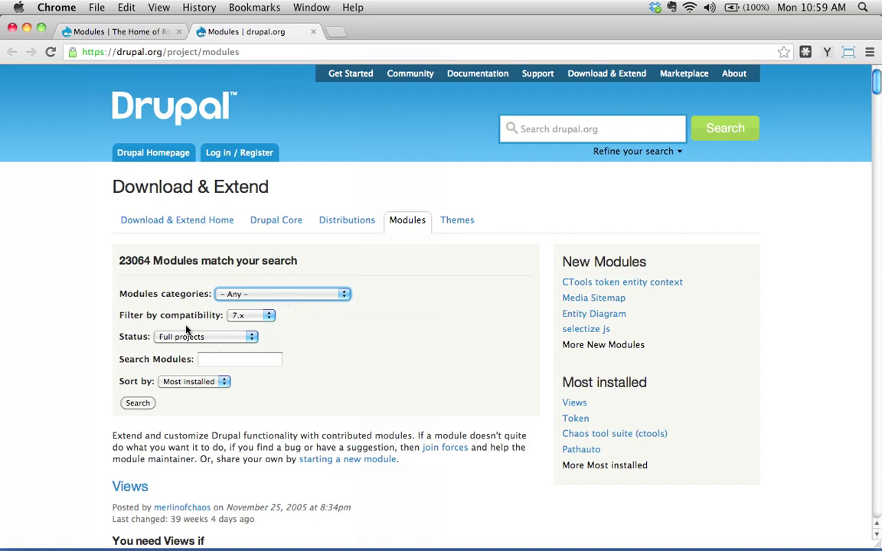
left_click(137, 403)
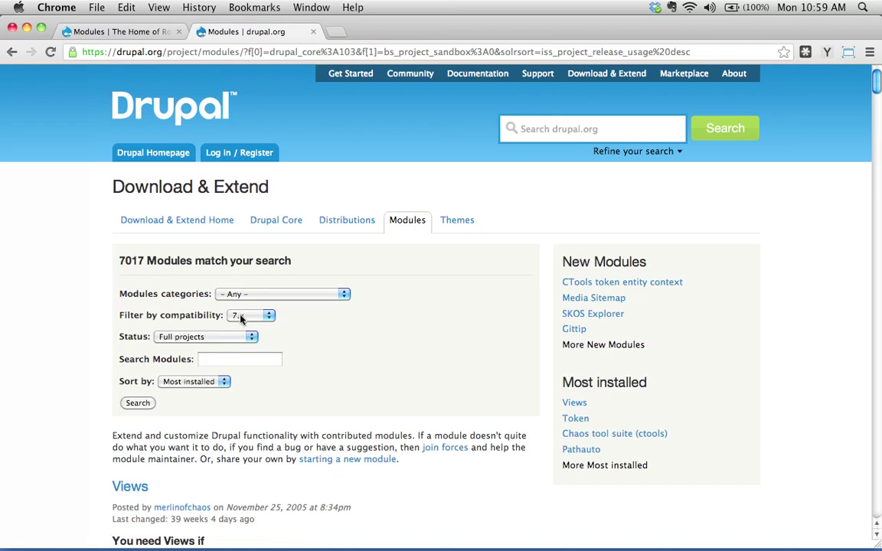
Browse the most installed modules in the search results and open the Pathauto project page.
double_click(128, 261)
scroll(153, 322, "down", 3)
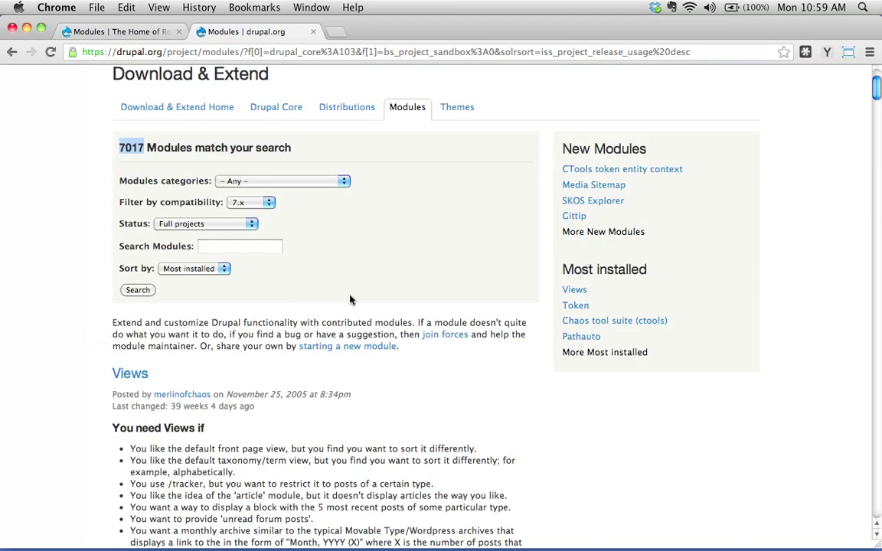
scroll(329, 291, "down", 3)
scroll(132, 287, "down", 1)
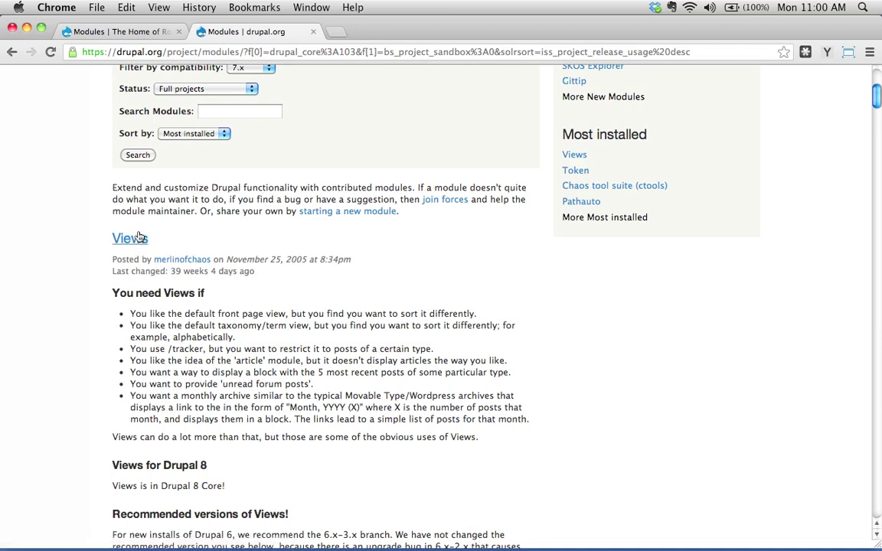
scroll(150, 237, "down", 1)
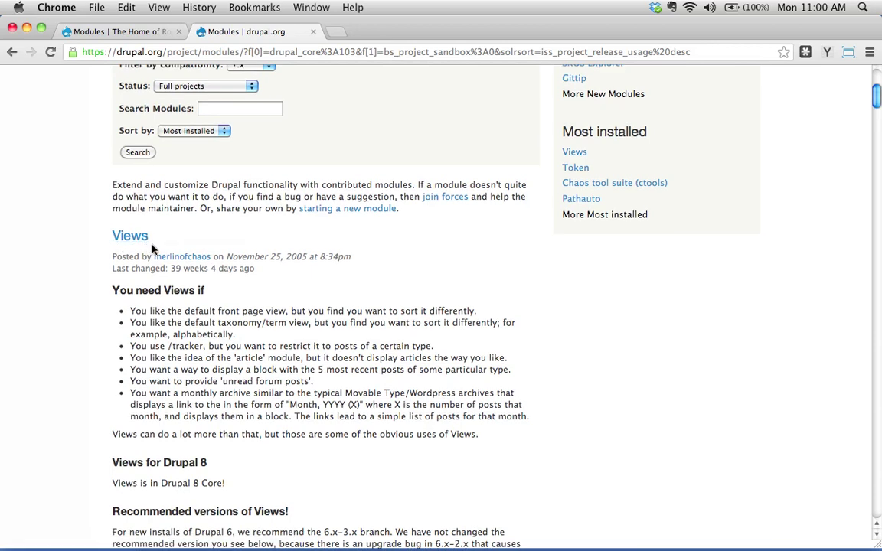
scroll(184, 244, "down", 5)
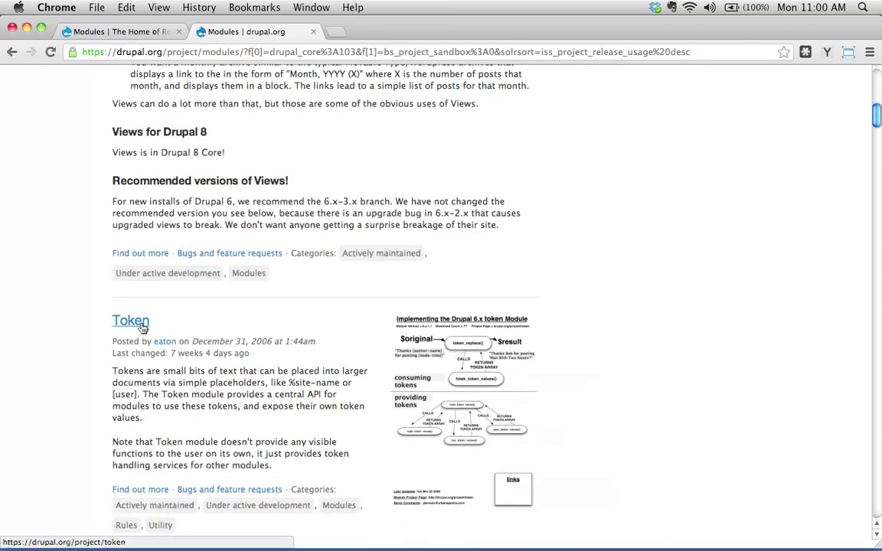
scroll(145, 321, "down", 5)
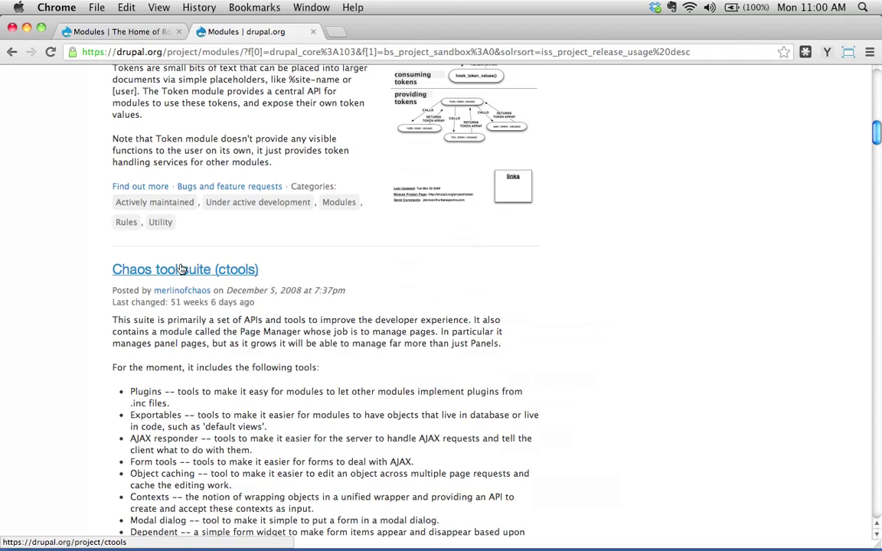
scroll(181, 269, "down", 5)
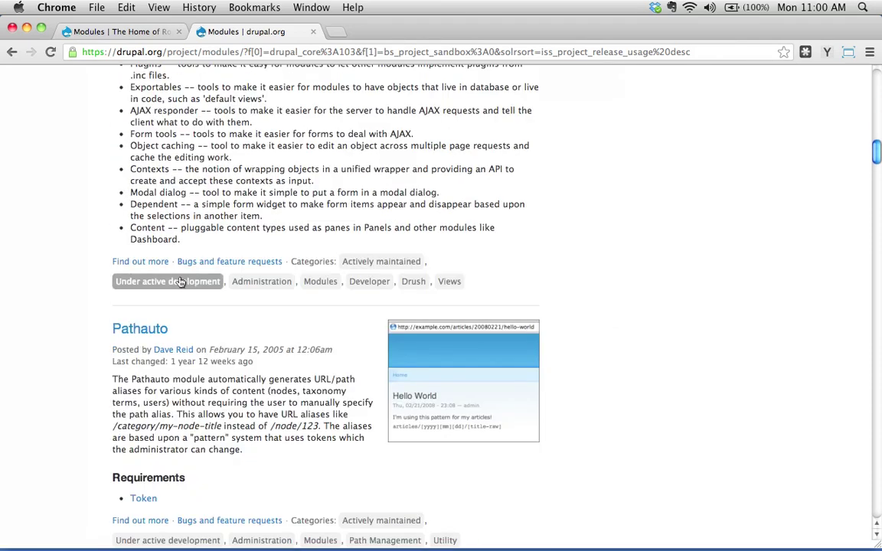
left_click(134, 331)
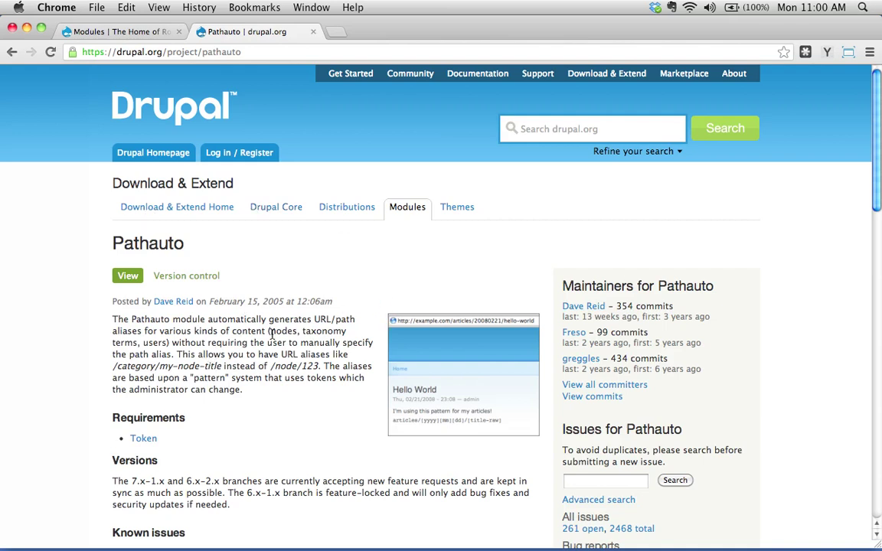
Examine the web address and the title of the Pathauto project page.
left_click(117, 52)
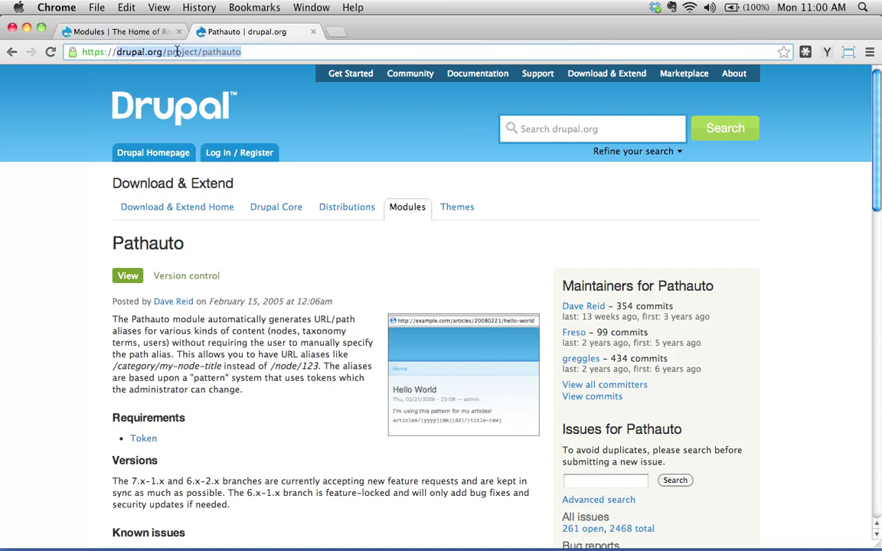
double_click(206, 52)
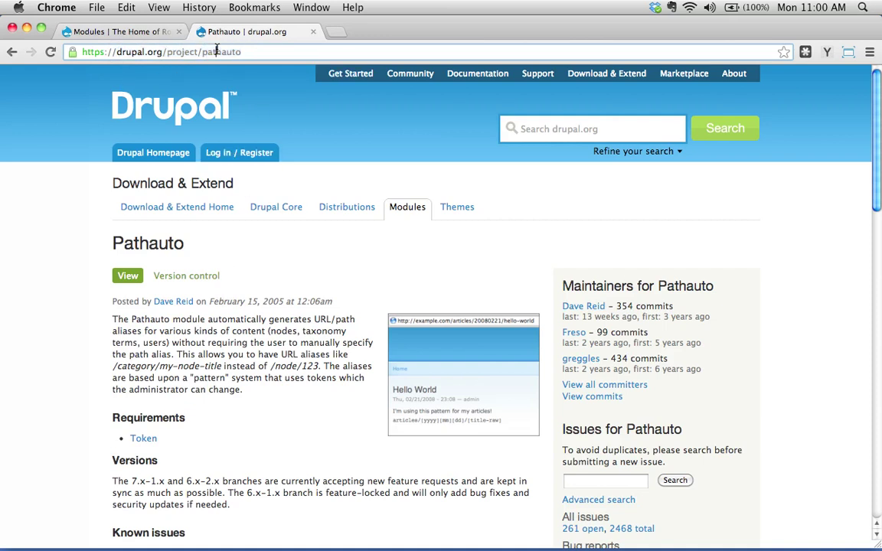
left_click(209, 335)
scroll(230, 302, "down", 2)
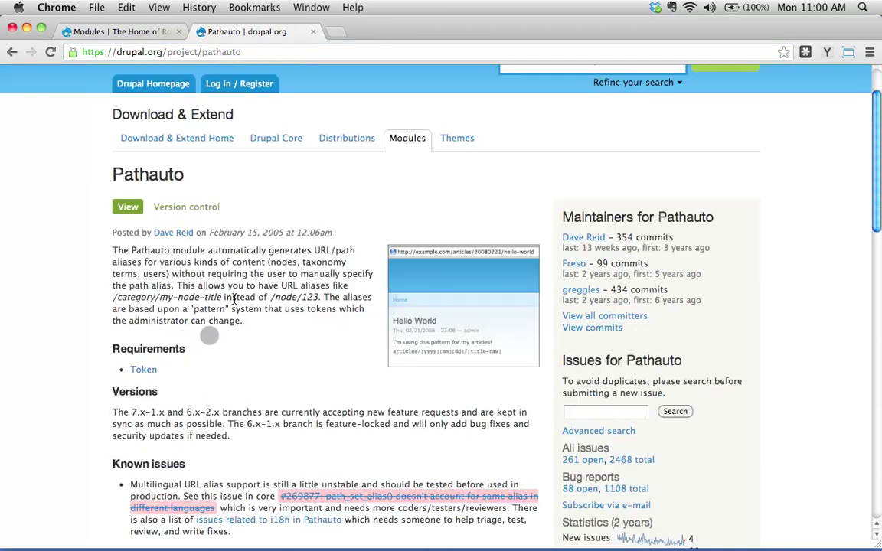
left_click_drag(108, 174, 185, 174)
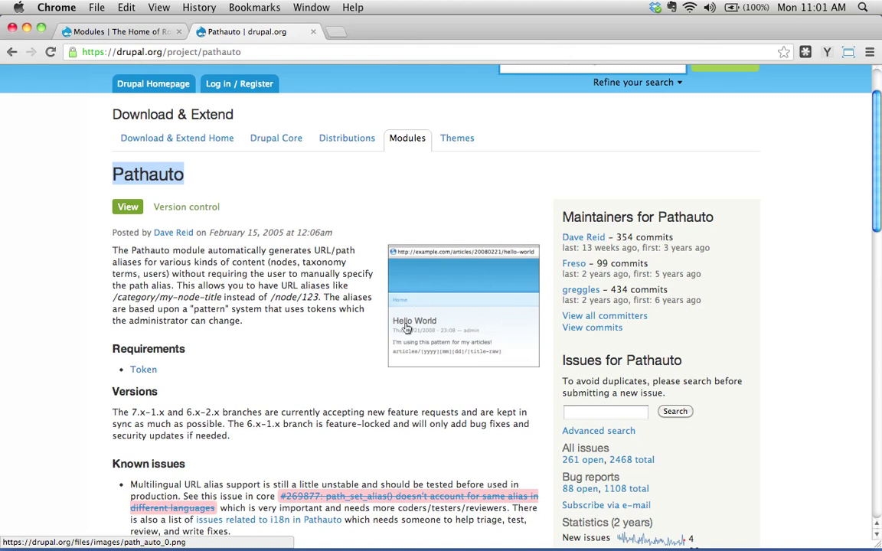
left_click(145, 261)
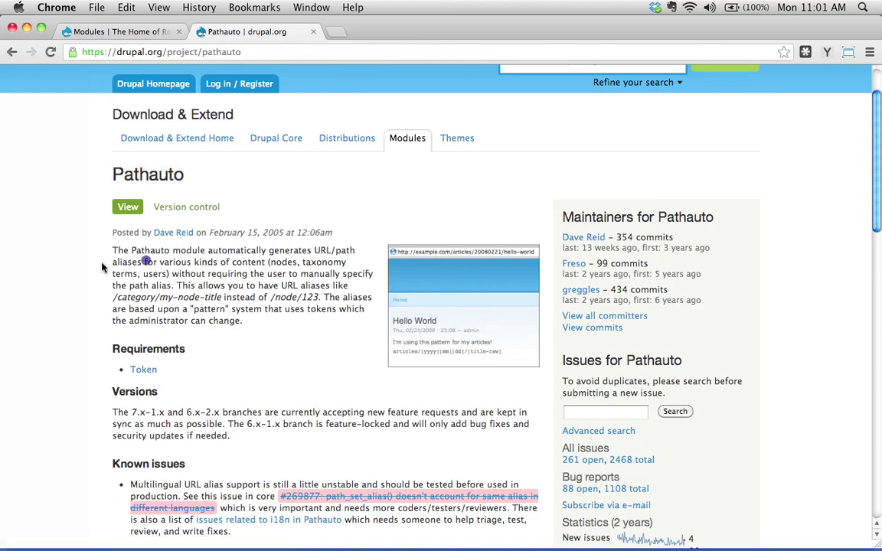
Read the introductory paragraph describing what the Pathauto module does.
left_click_drag(106, 251, 217, 292)
left_click(217, 292)
left_click_drag(242, 321, 115, 253)
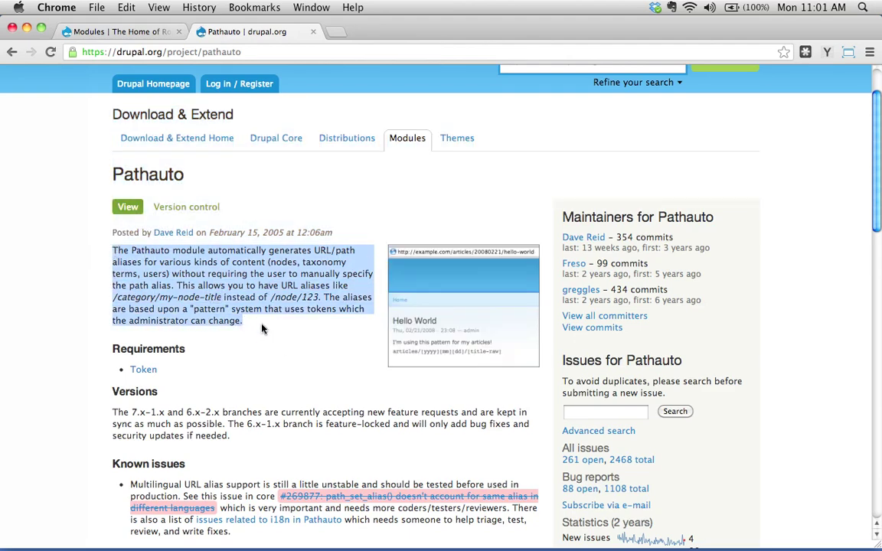
left_click(255, 292)
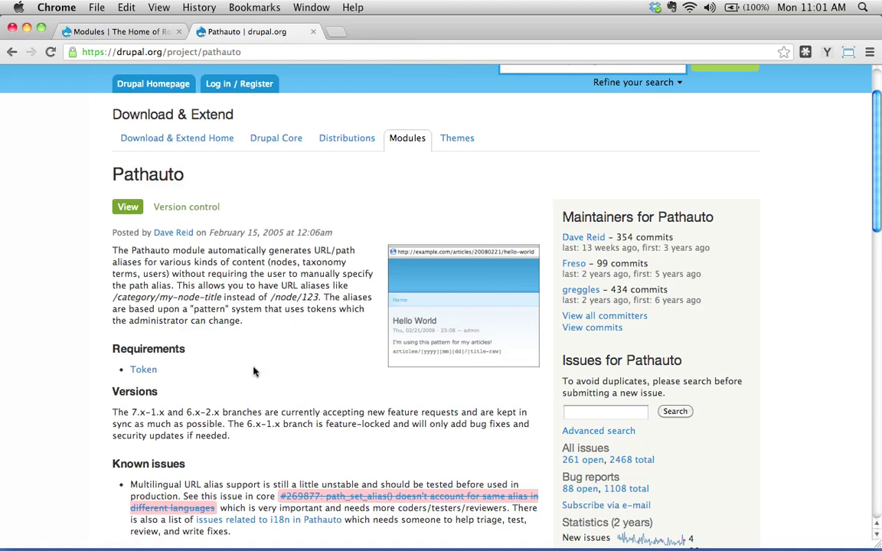
left_click_drag(112, 253, 248, 322)
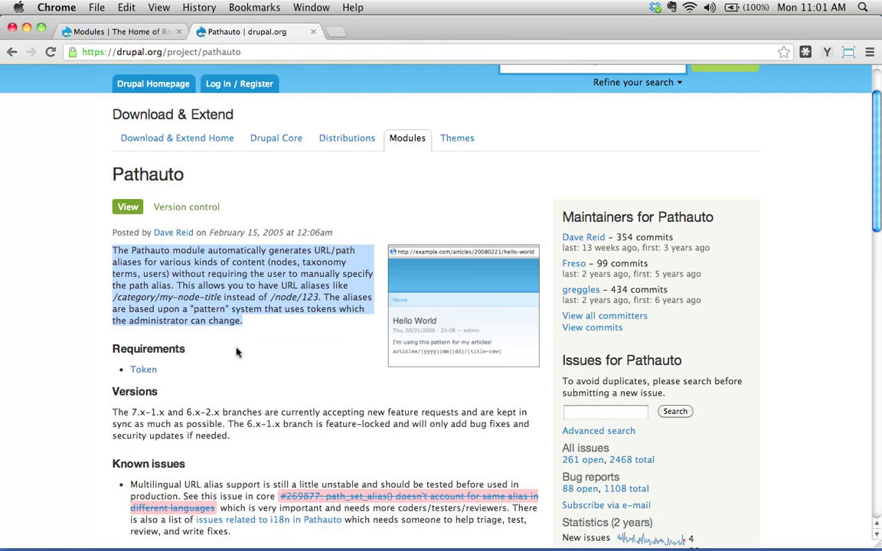
left_click(202, 363)
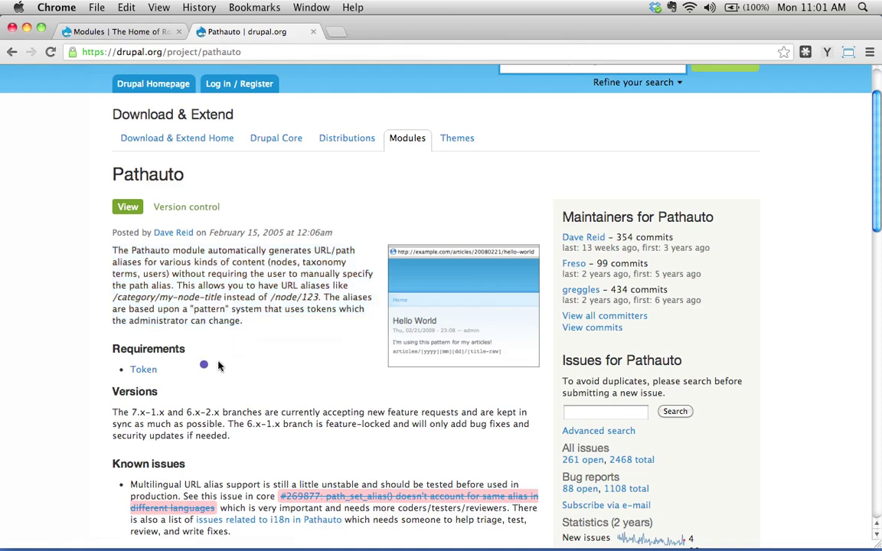
Examine the Requirements section of the Pathauto page for modules it depends on.
scroll(163, 368, "down", 3)
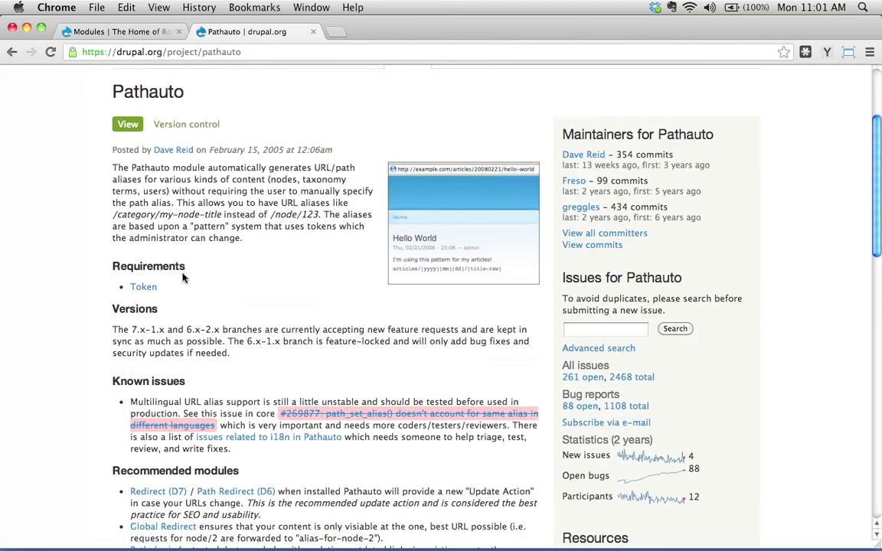
double_click(153, 265)
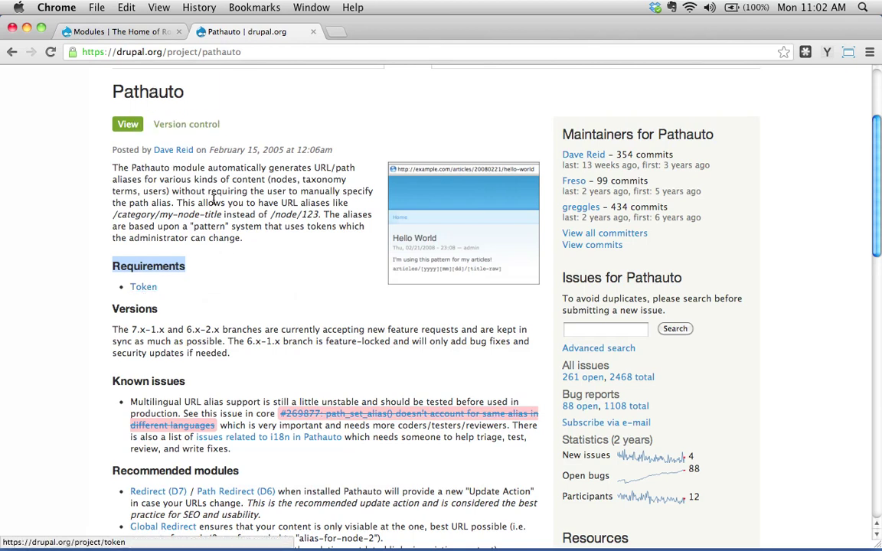
left_click(218, 277)
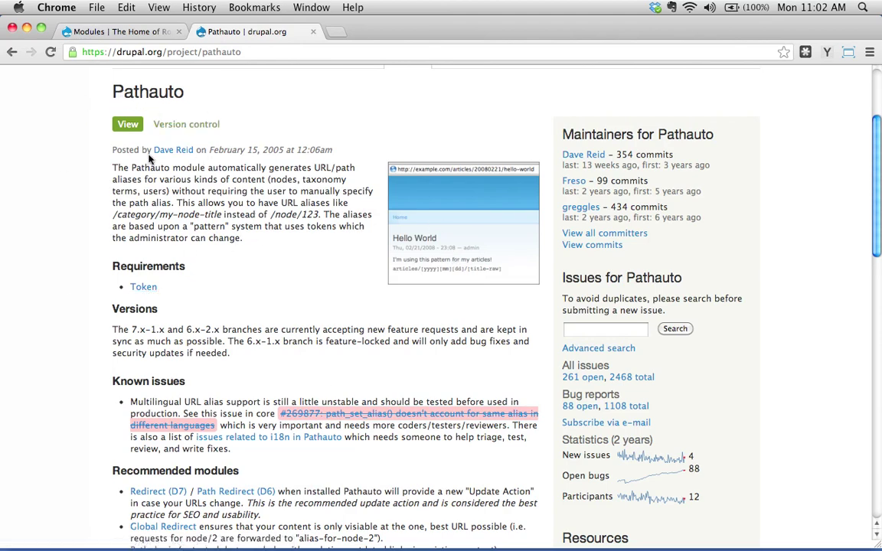
Read the Versions and Known issues sections of the Pathauto project page.
scroll(209, 314, "down", 1)
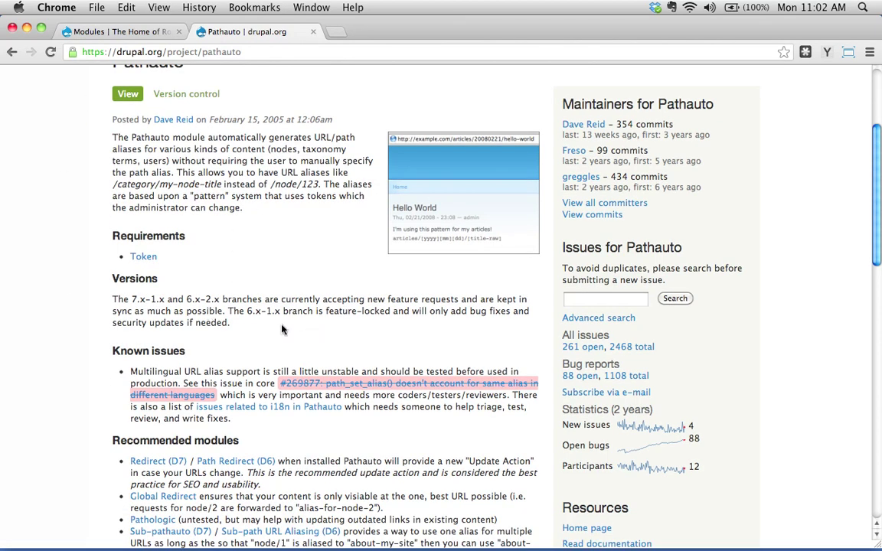
scroll(130, 277, "down", 1)
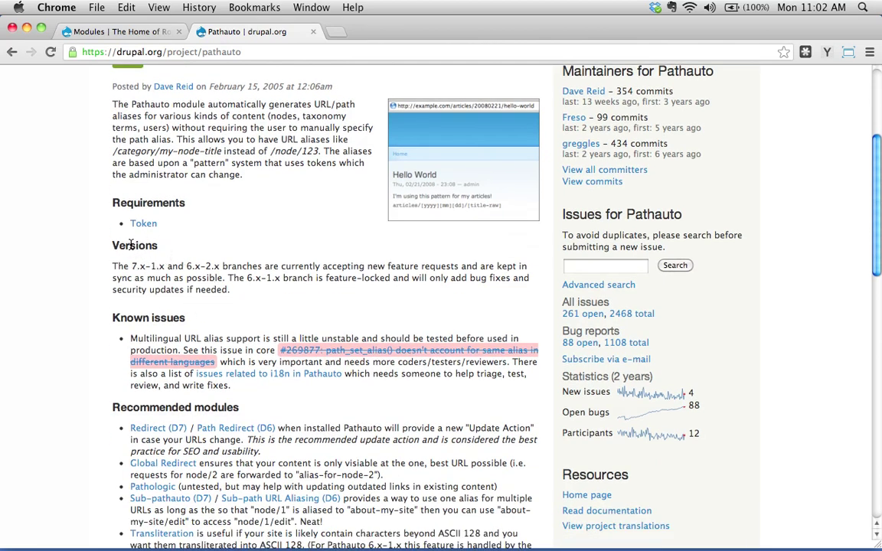
scroll(231, 269, "down", 1)
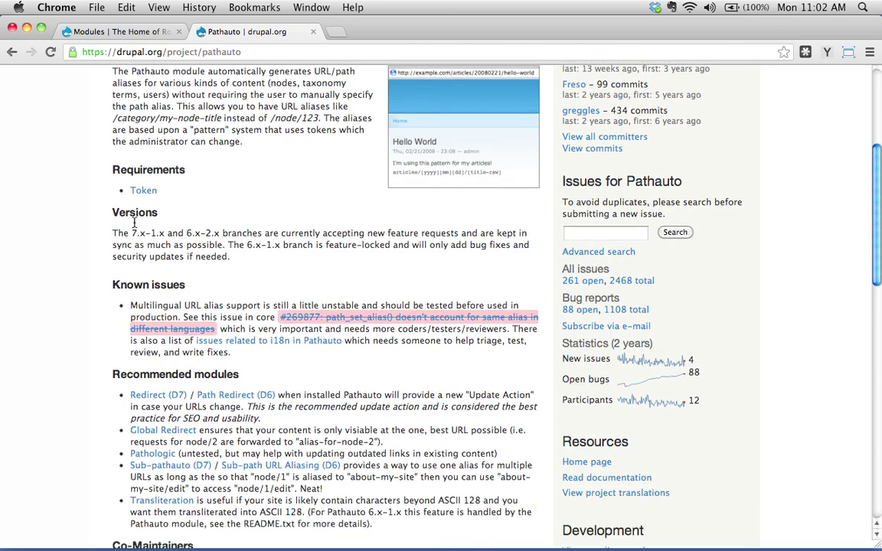
scroll(239, 260, "down", 2)
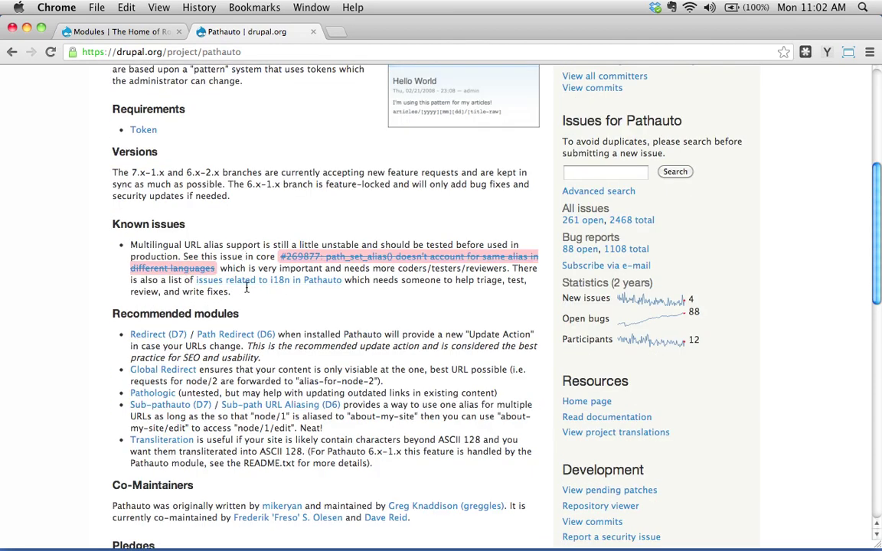
scroll(330, 315, "down", 1)
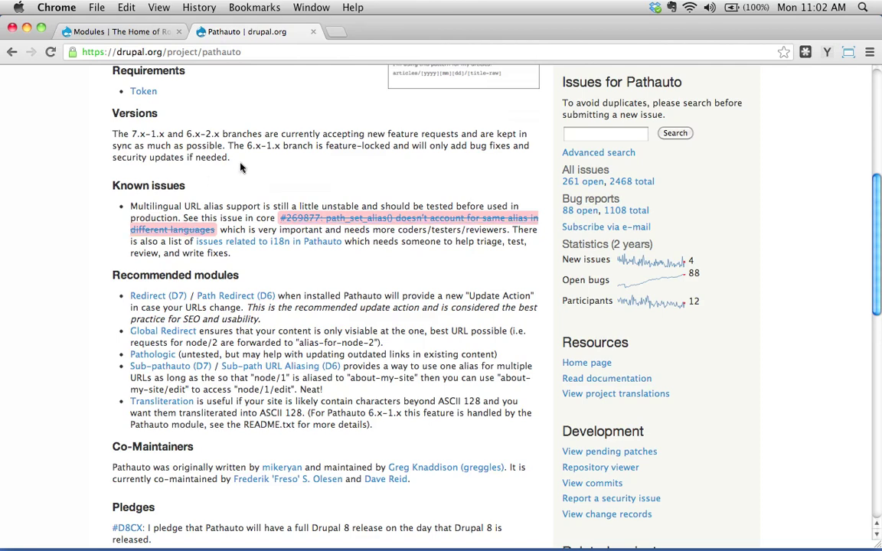
scroll(250, 158, "down", 2)
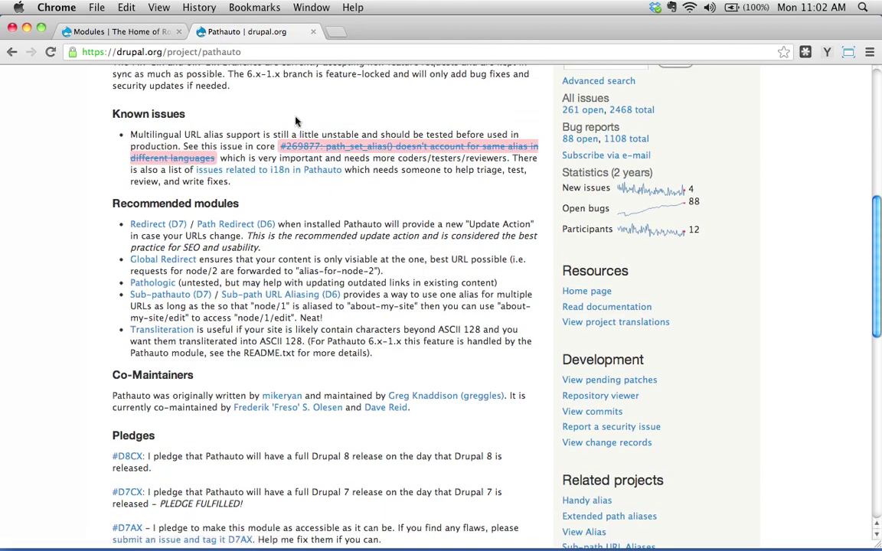
Skim the Recommended modules, Co-Maintainers, Pledges and Downloads sections, and return to the Requirements section.
scroll(287, 272, "down", 1)
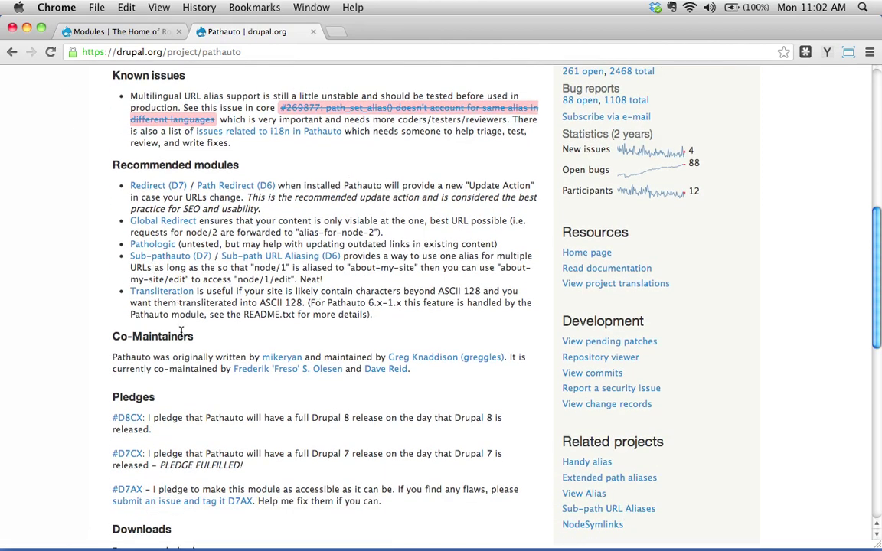
scroll(303, 325, "down", 2)
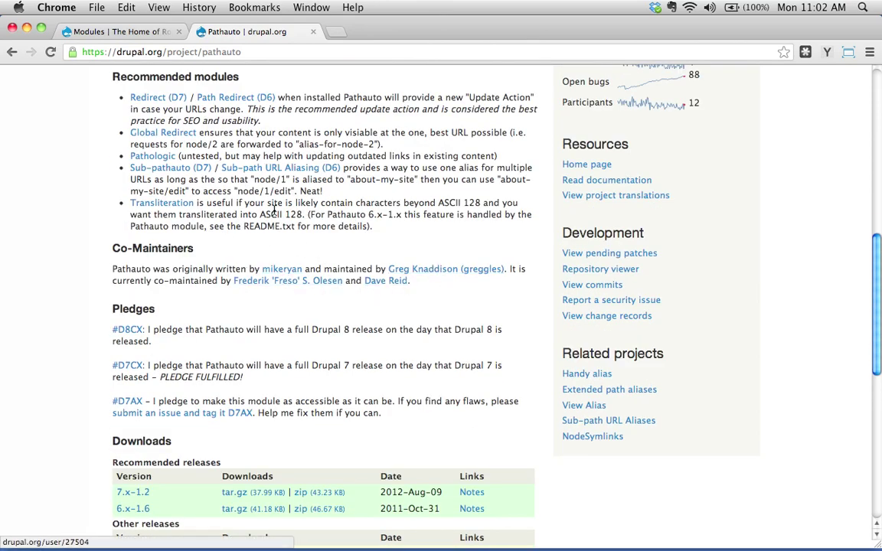
scroll(327, 224, "down", 2)
scroll(432, 253, "down", 3)
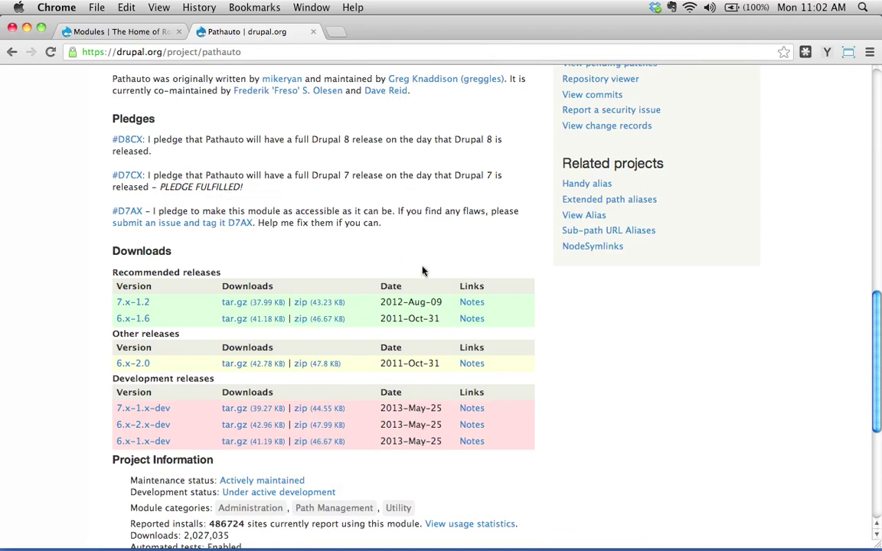
scroll(321, 209, "up", 2)
scroll(322, 209, "up", 6)
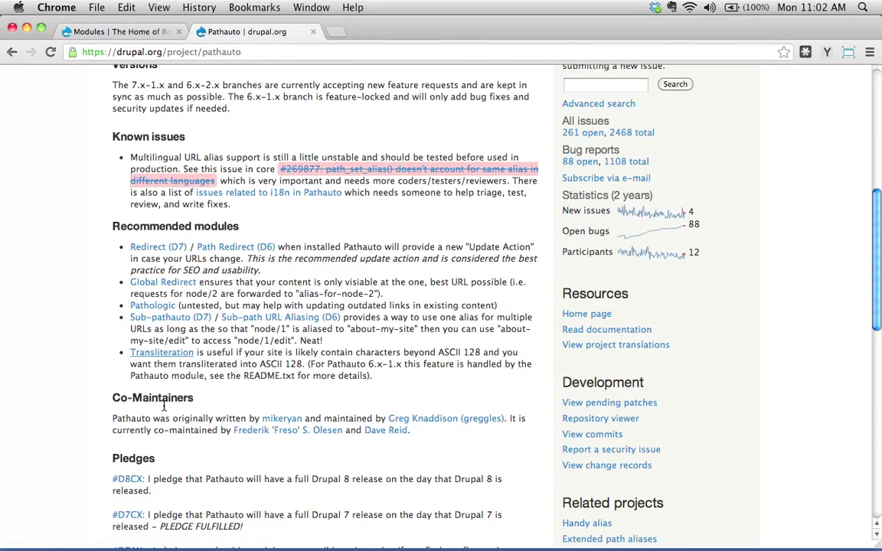
scroll(173, 445, "up", 5)
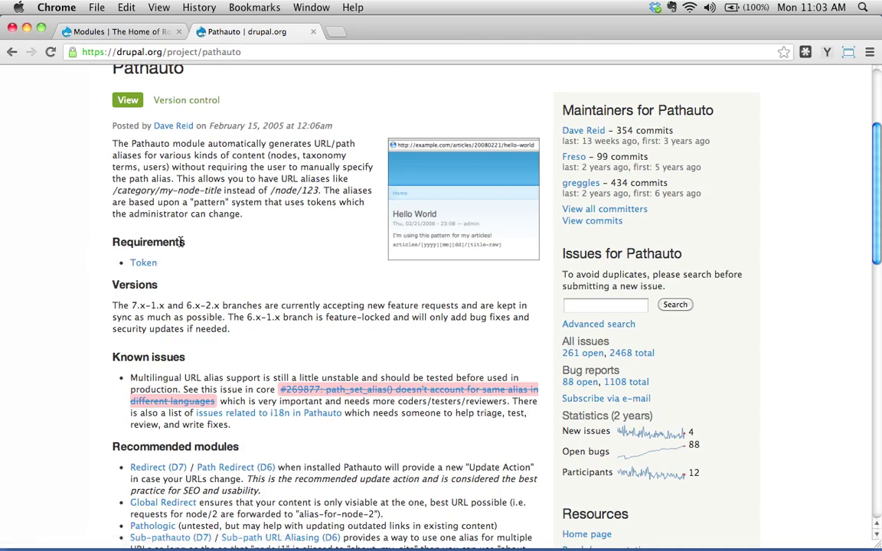
Compare the Recommended, Other and Development release groups in Pathauto's Downloads section.
scroll(181, 242, "down", 15)
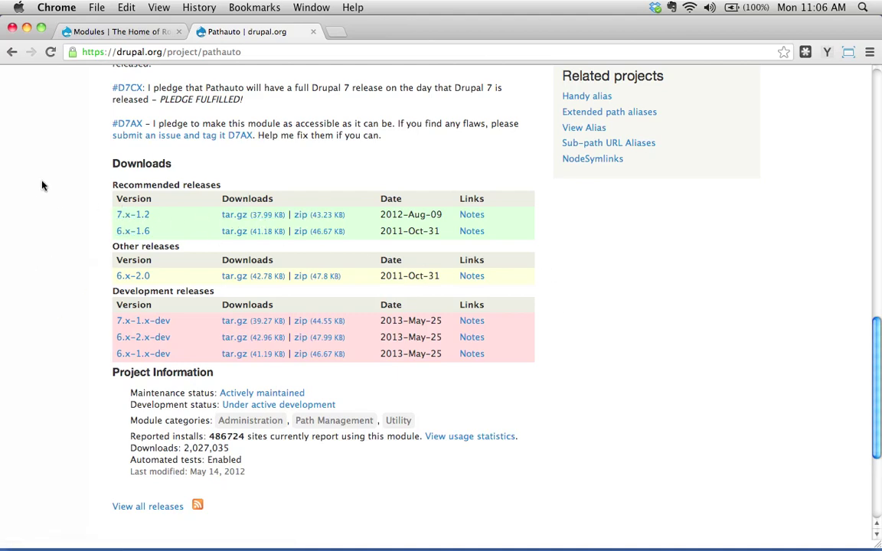
left_click_drag(113, 184, 238, 187)
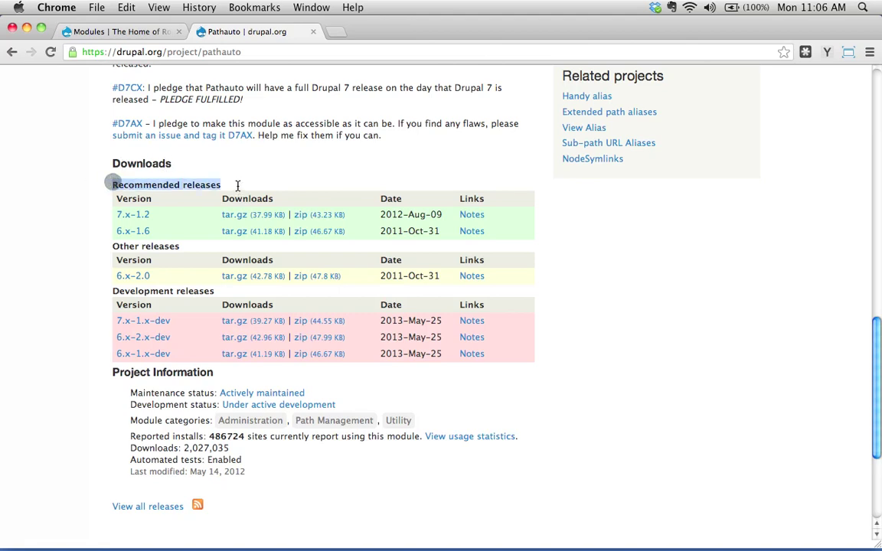
left_click(210, 186)
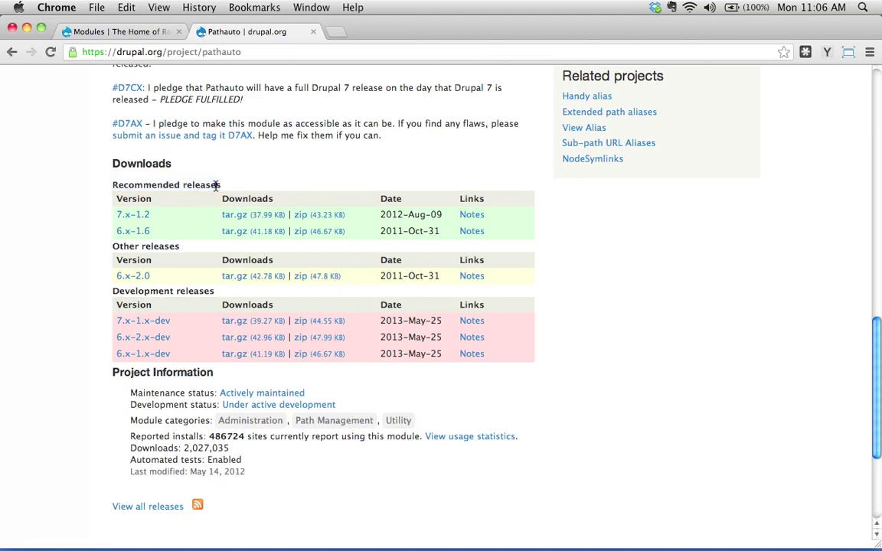
left_click_drag(180, 246, 115, 249)
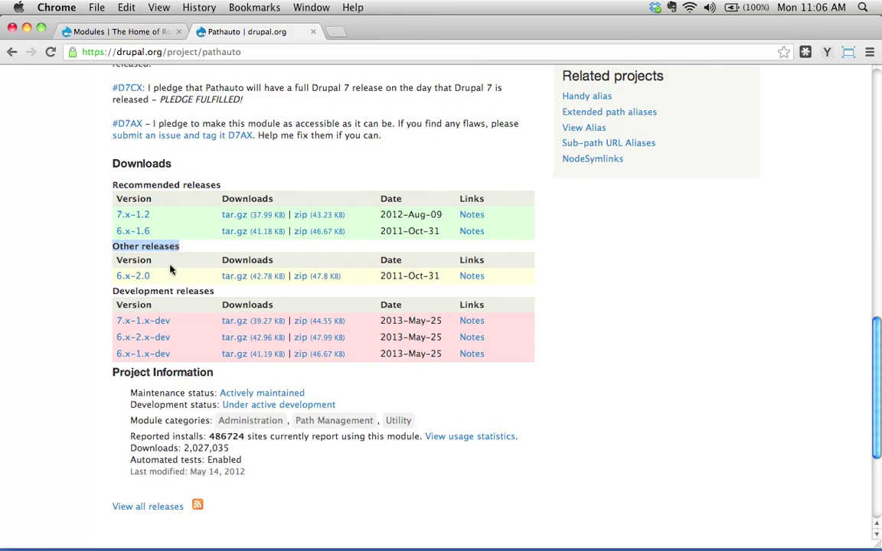
left_click_drag(222, 291, 109, 296)
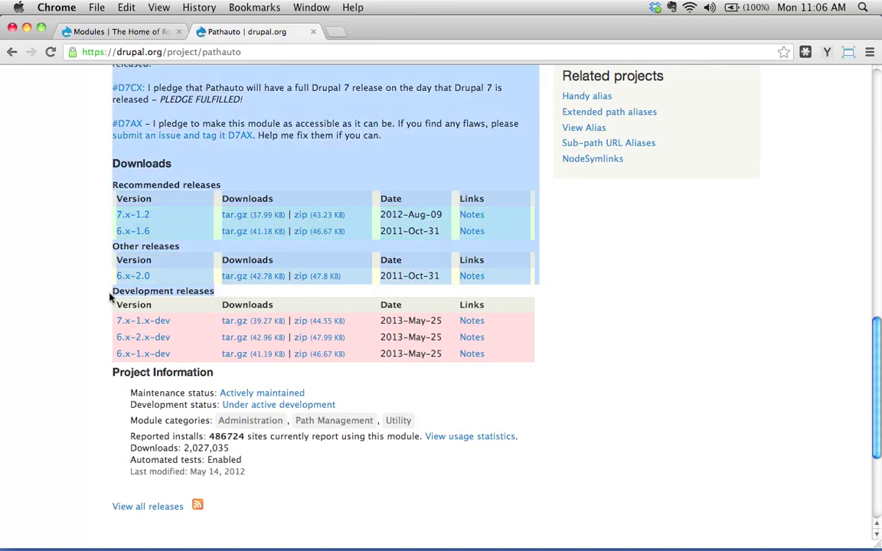
left_click(108, 294)
Examine the Recommended releases group to identify the stable Drupal 7 version of Pathauto.
left_click_drag(112, 184, 229, 184)
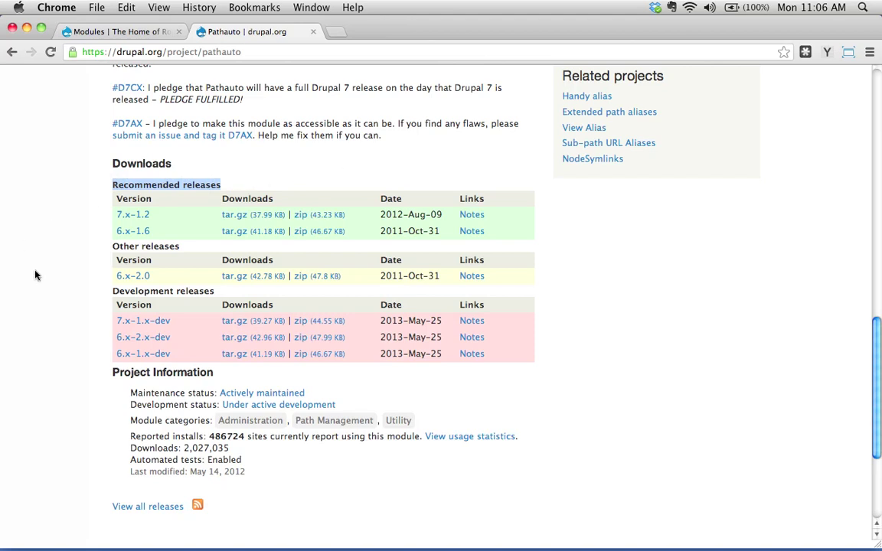
left_click(58, 222)
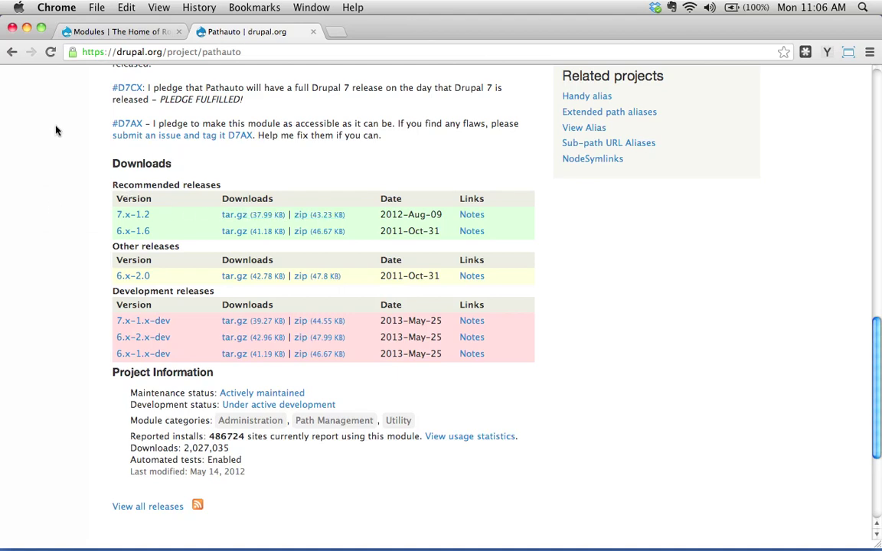
left_click_drag(221, 185, 112, 185)
left_click(66, 221)
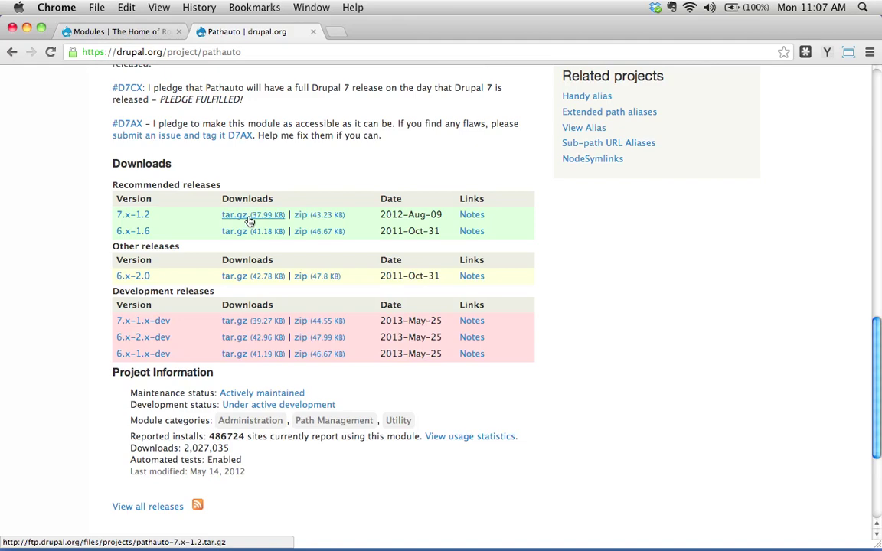
Switch to the Drupal site's Modules page and read the notice about enabling the Update manager module.
left_click(86, 31)
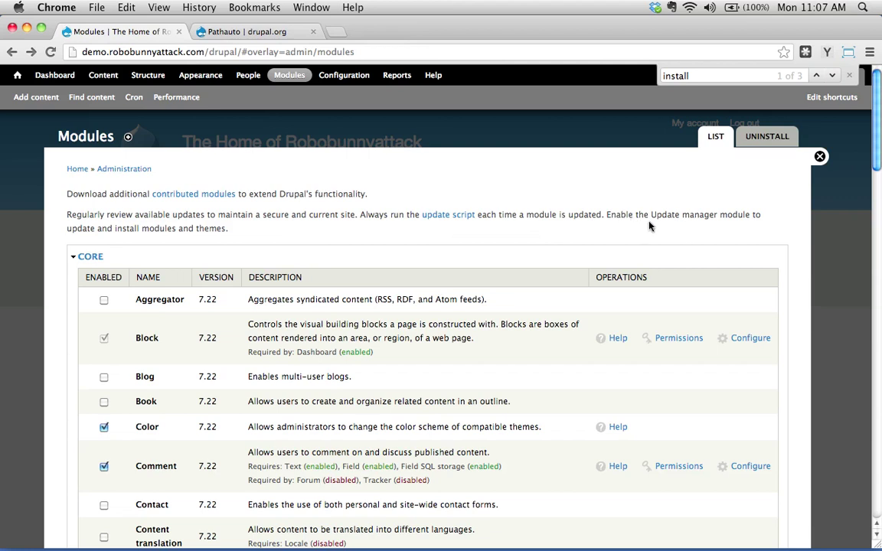
left_click_drag(607, 232, 606, 224)
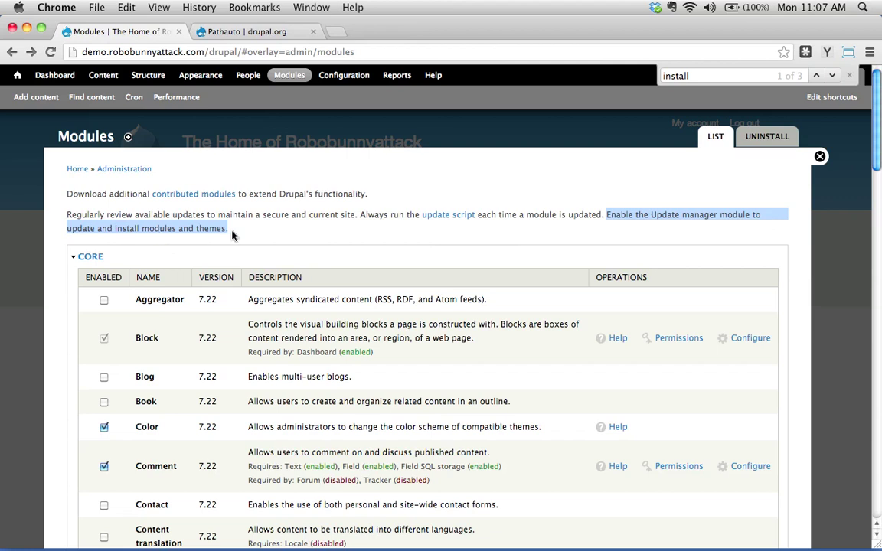
left_click(299, 236)
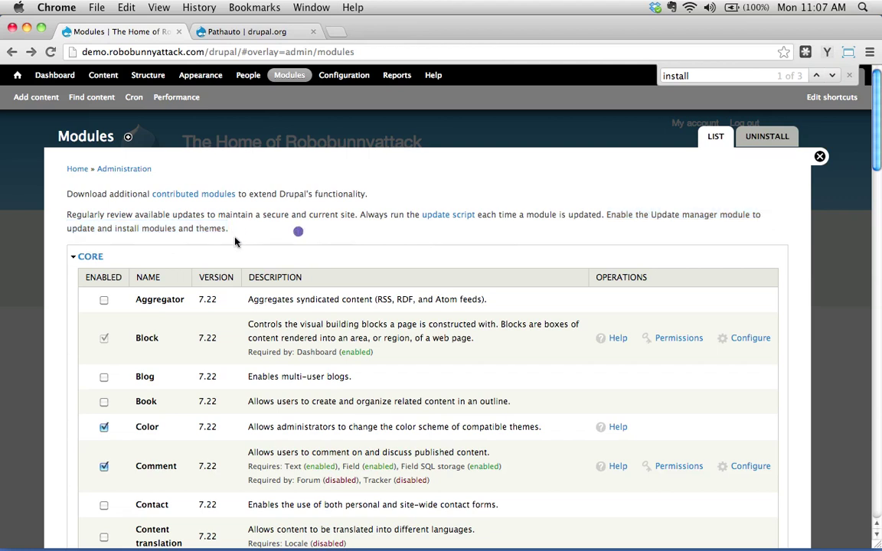
left_click_drag(649, 215, 749, 217)
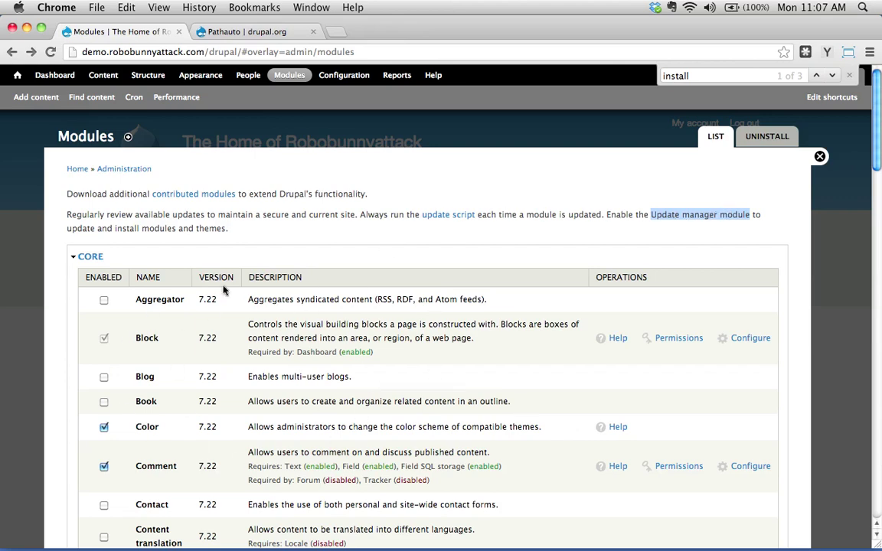
Enable the Update manager core module in the module list and save the configuration.
scroll(166, 270, "down", 1)
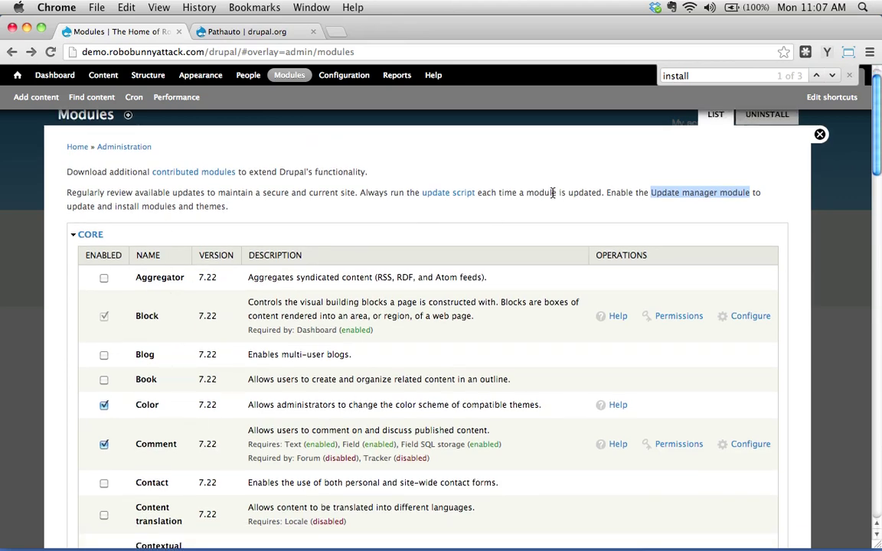
scroll(306, 283, "down", 10)
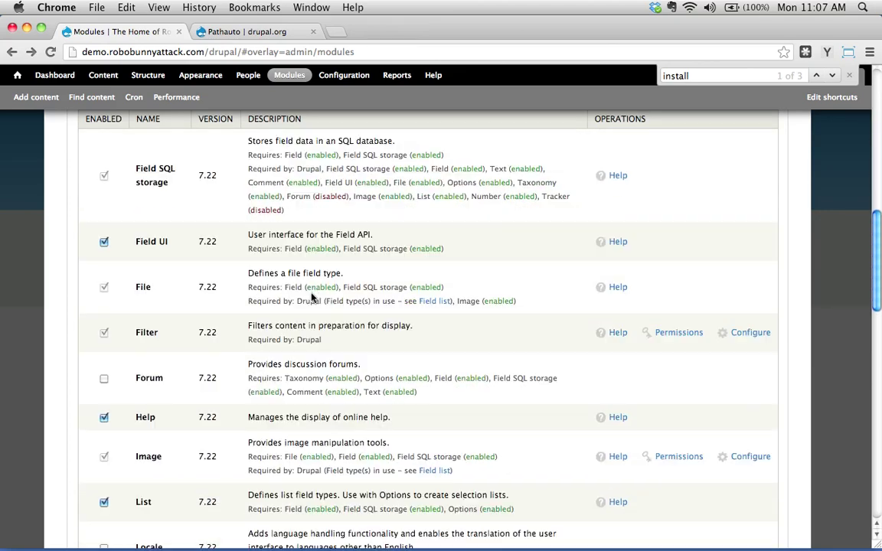
scroll(311, 302, "down", 8)
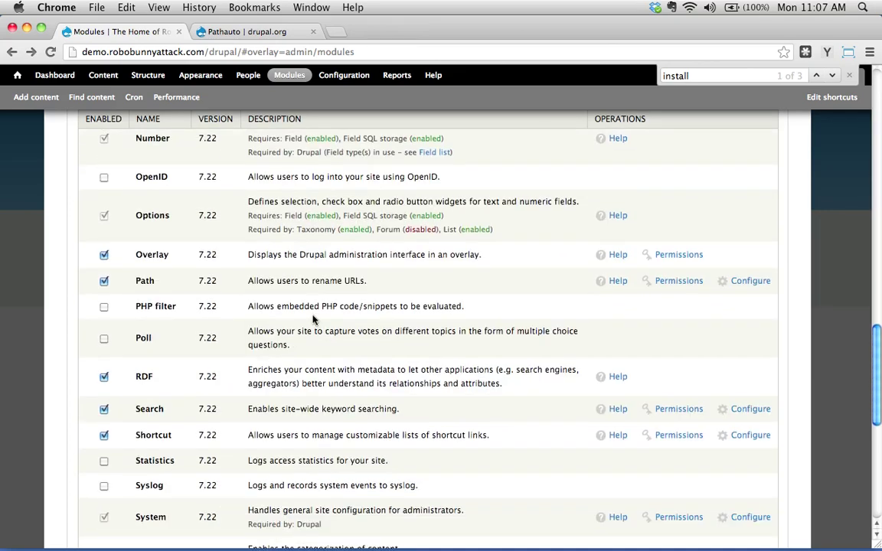
scroll(312, 320, "down", 7)
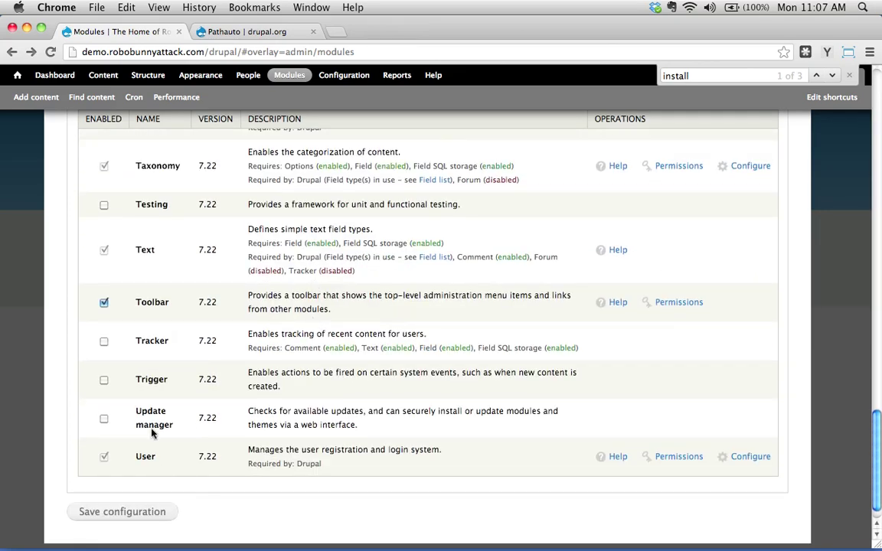
left_click(104, 419)
left_click(113, 513)
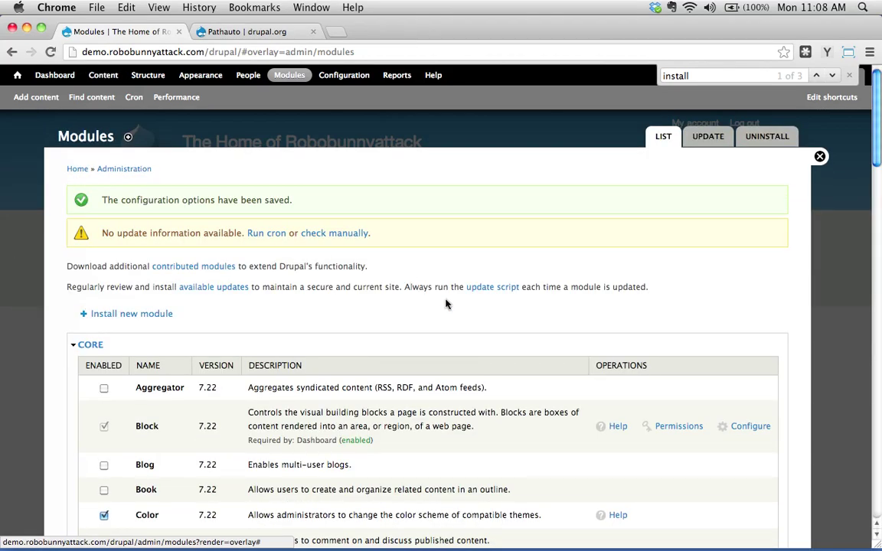
Check the Update manager entry in the module list and open the page for installing a new module.
scroll(428, 356, "down", 15)
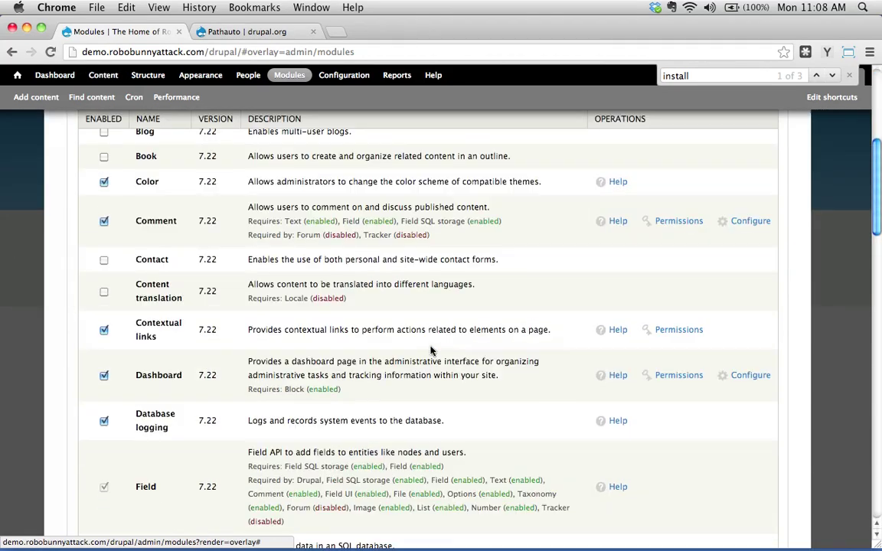
scroll(387, 314, "down", 3)
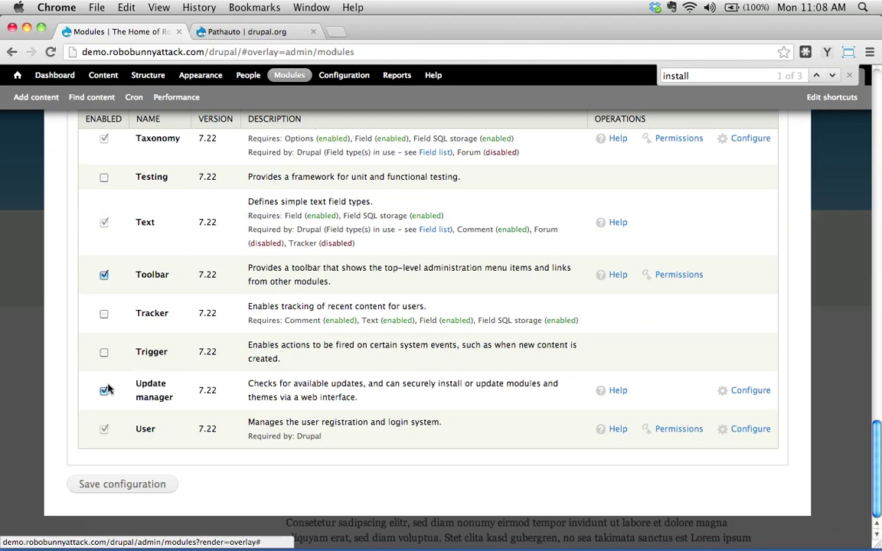
scroll(178, 329, "up", 20)
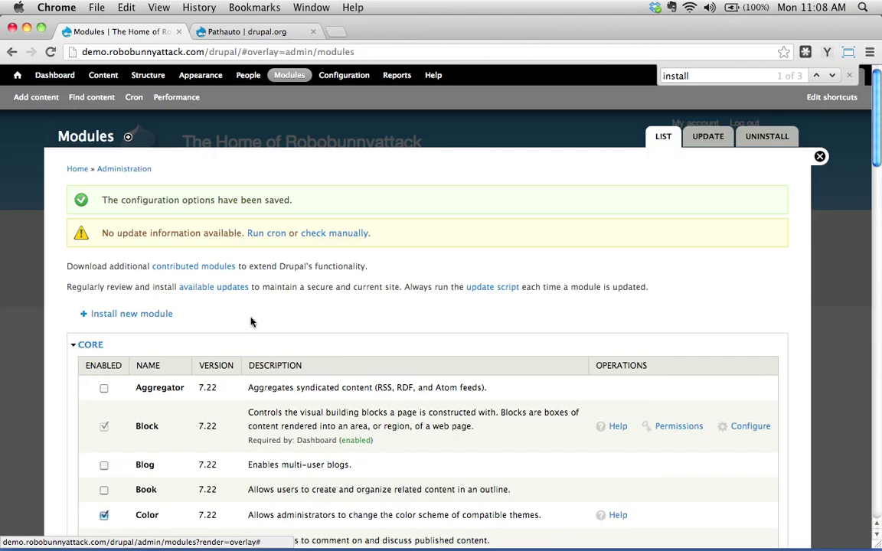
left_click(124, 316)
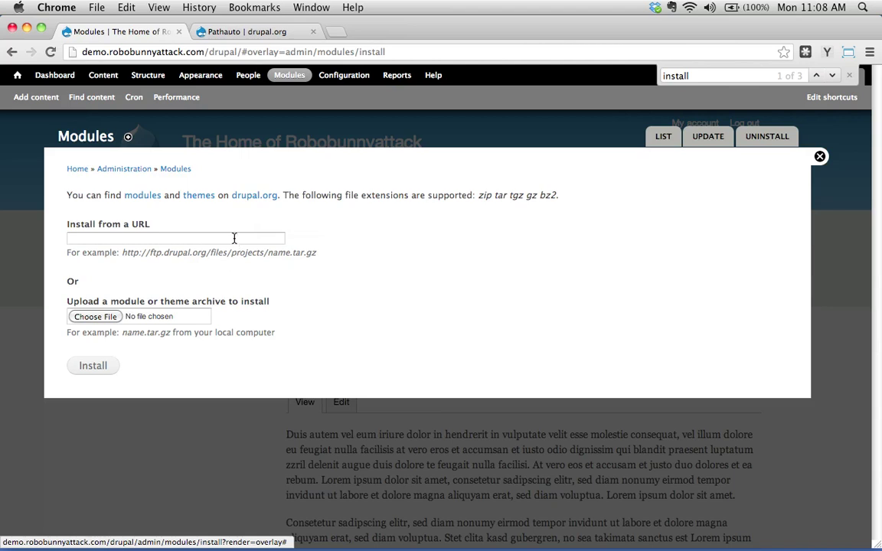
Copy the link address of Pathauto's recommended 7.x-1.2 tar.gz download from its drupal.org project page.
left_click(87, 240)
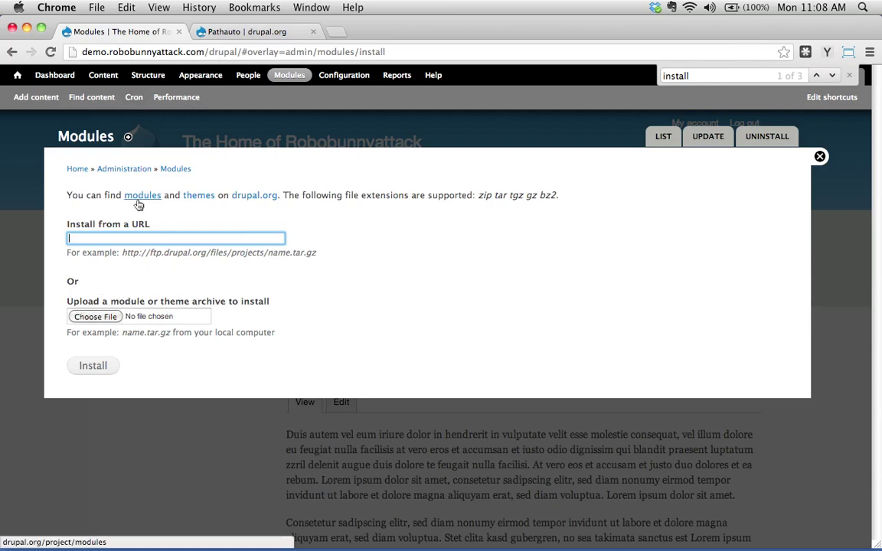
left_click(260, 31)
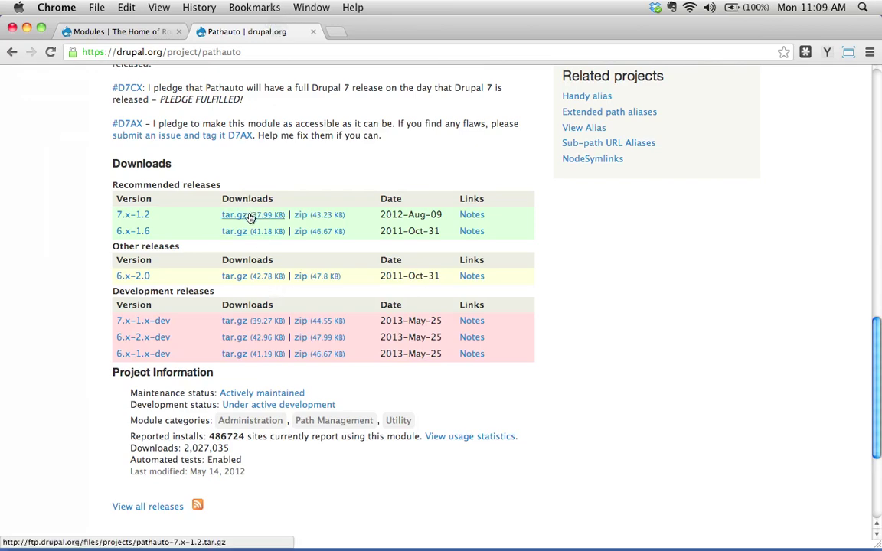
left_click(129, 31)
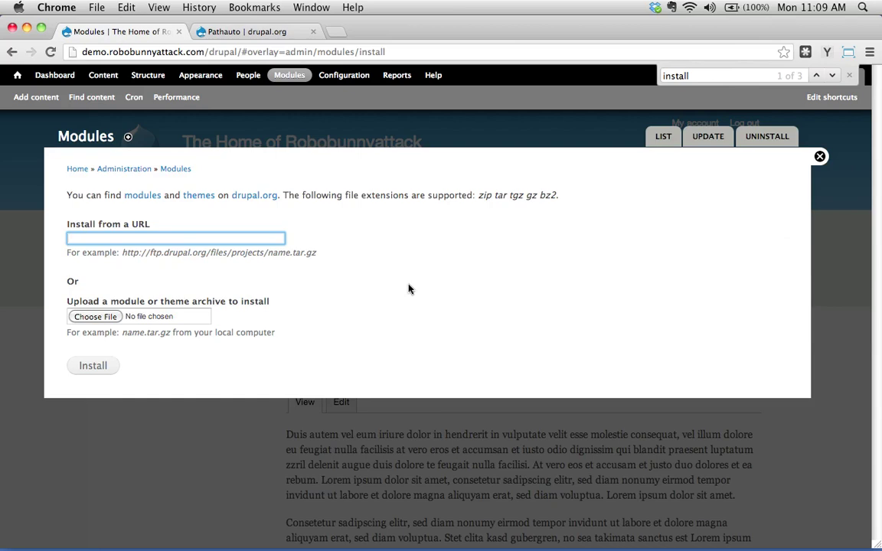
left_click(256, 31)
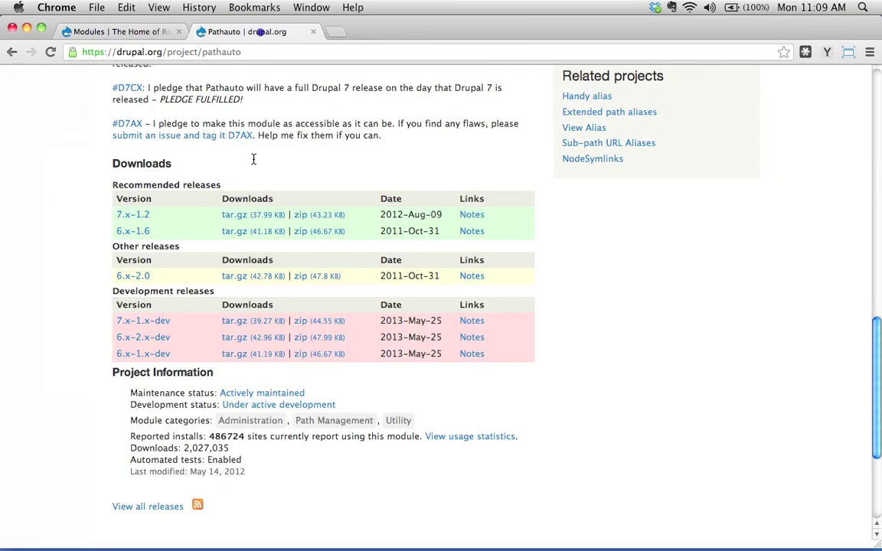
right_click(244, 218)
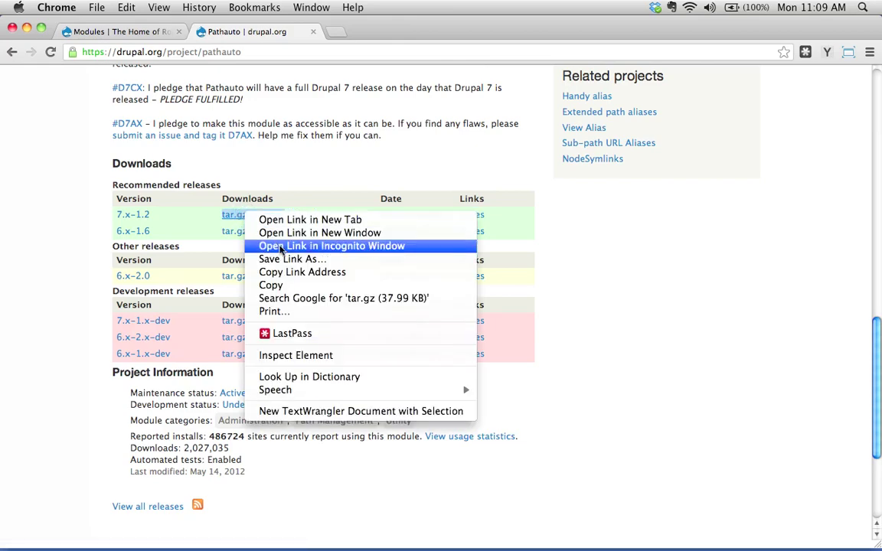
left_click(281, 272)
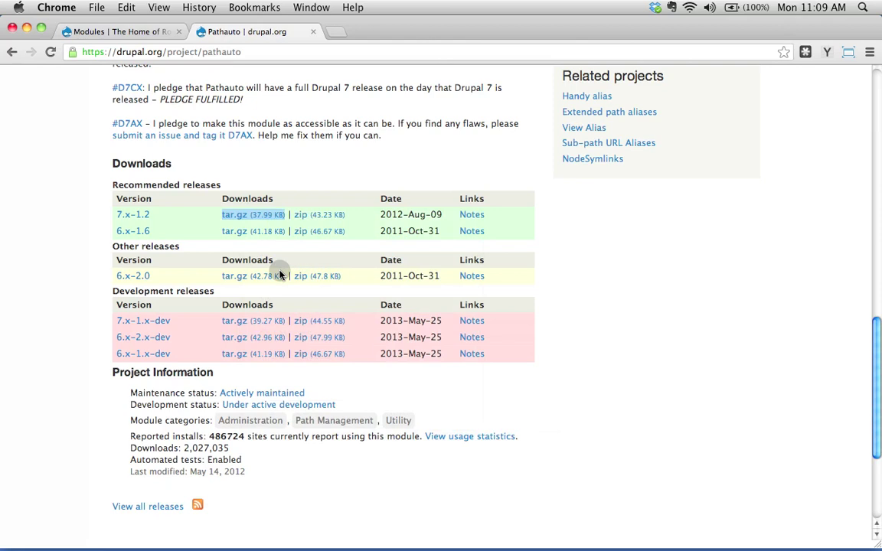
right_click(243, 219)
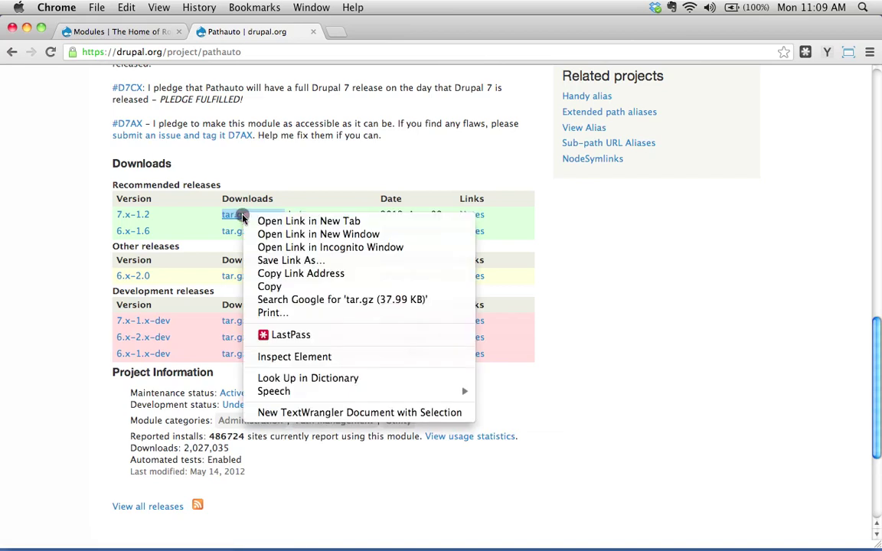
left_click(263, 274)
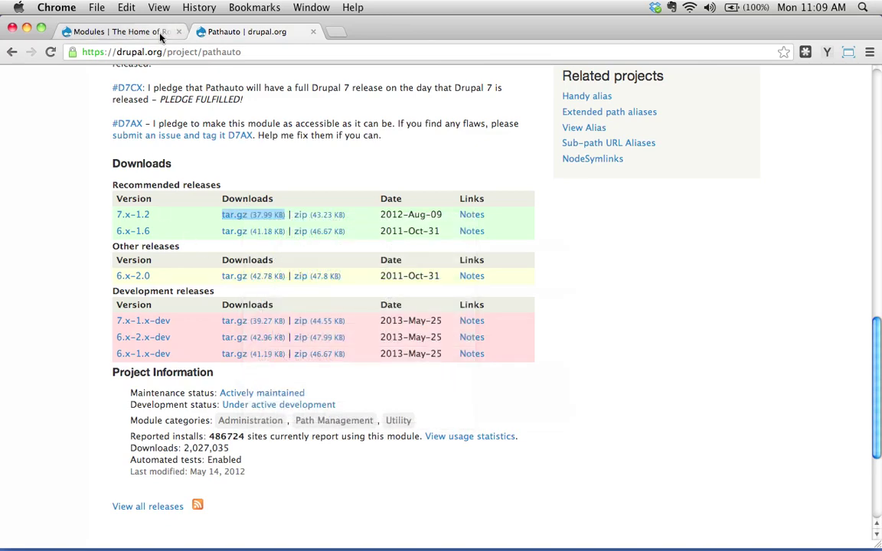
left_click(130, 31)
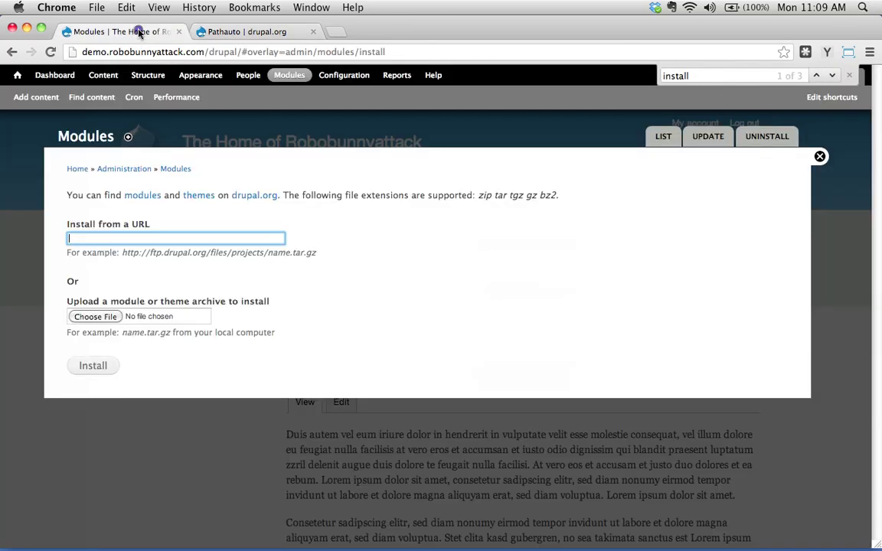
right_click(103, 241)
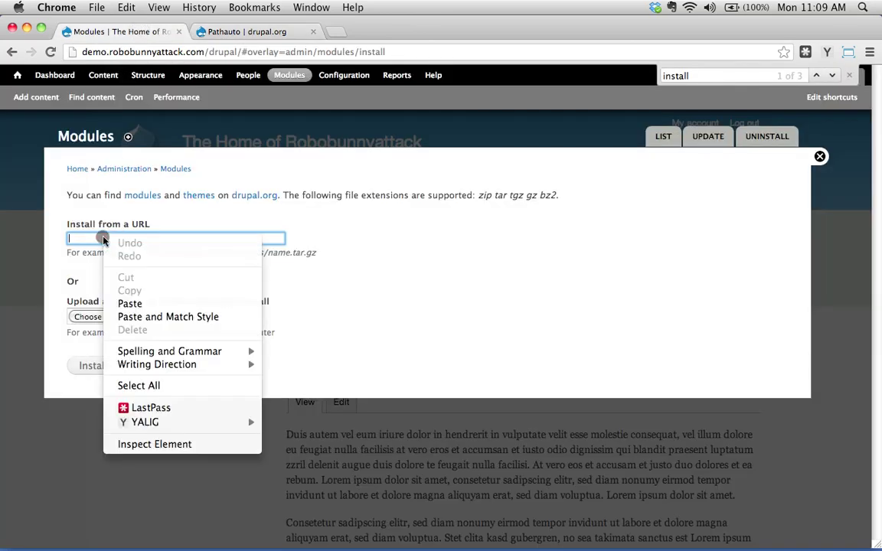
left_click(121, 305)
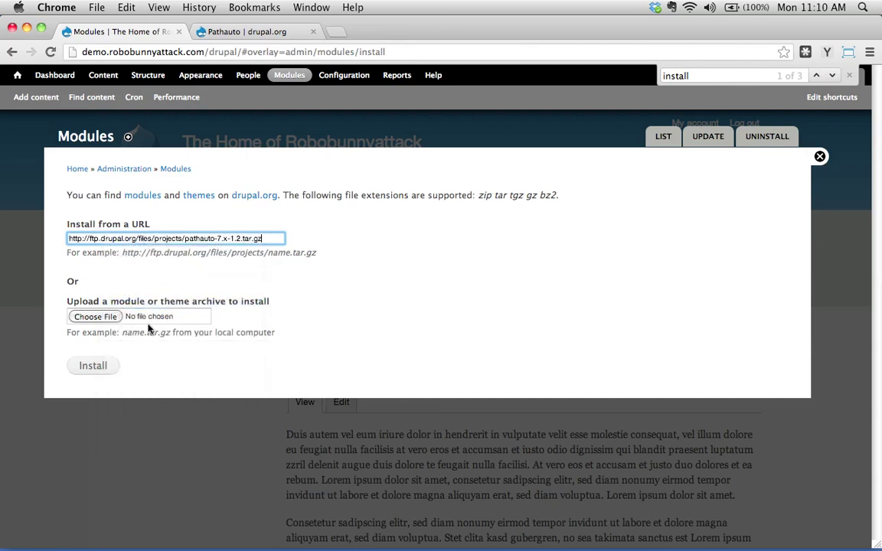
left_click(95, 368)
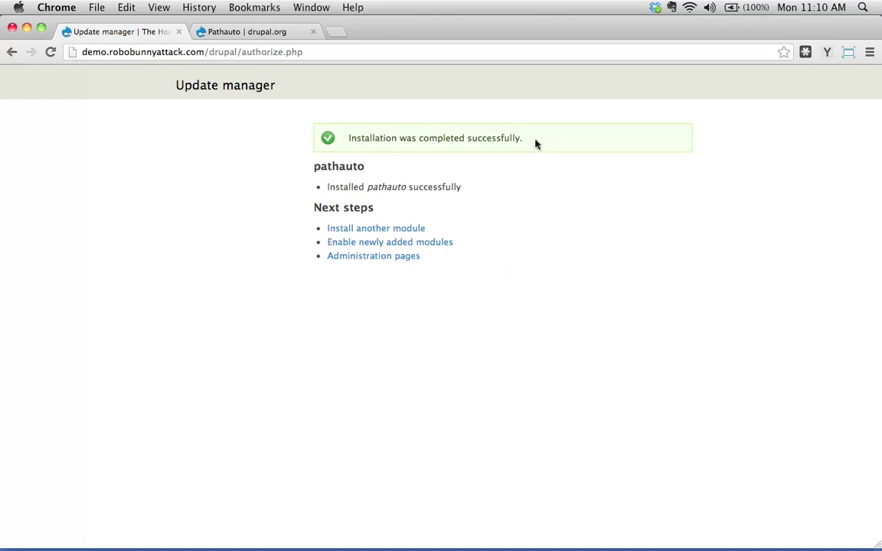
Go to enabling newly added modules, collapse the Core group, try to enable Pathauto and read its requirements.
left_click(363, 248)
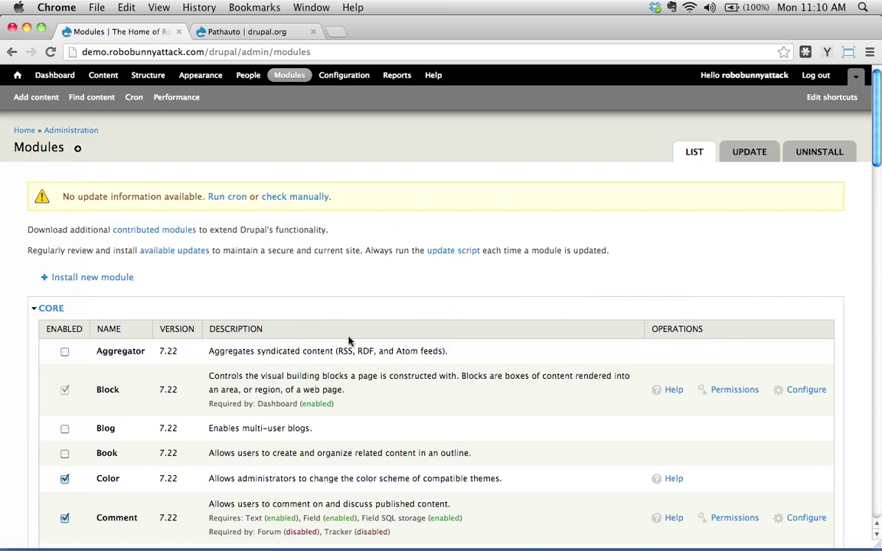
left_click(47, 308)
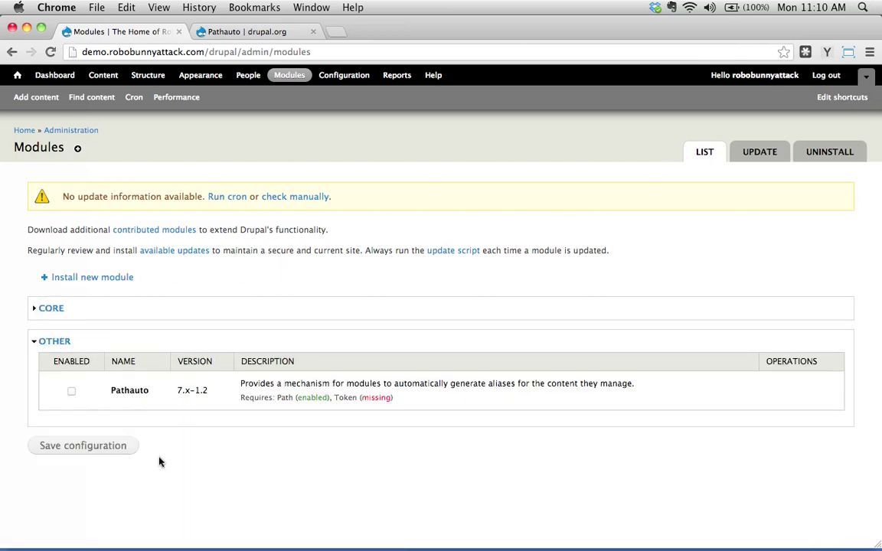
left_click(71, 393)
left_click(72, 391)
left_click(71, 393)
left_click_drag(240, 399, 394, 401)
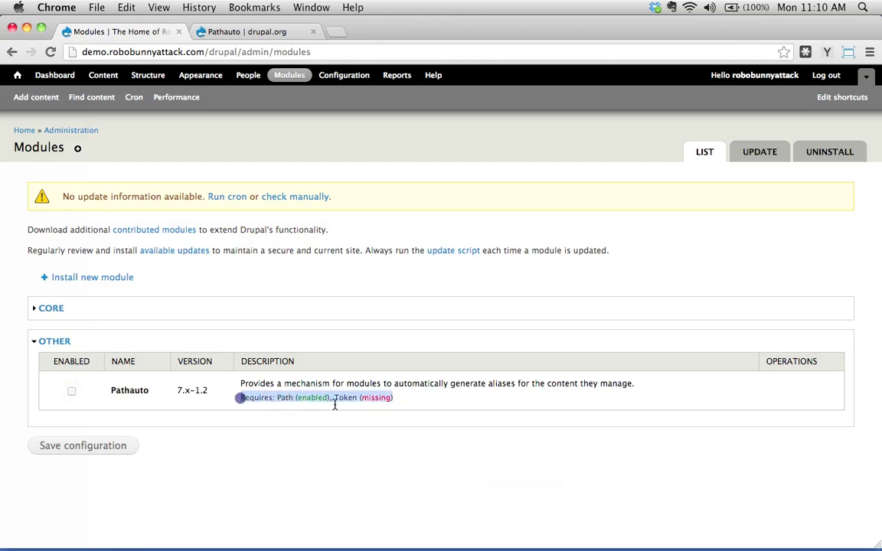
Open the Token project from the requirements on the Pathauto project page and locate Token's recommended Drupal 7 release.
left_click(233, 29)
scroll(306, 273, "up", 5)
scroll(312, 273, "up", 5)
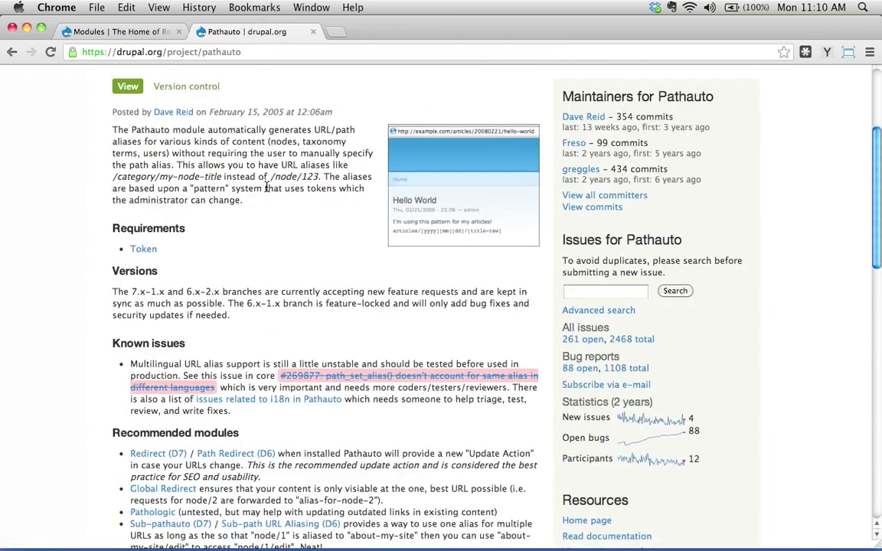
mouse_move(113, 230)
left_mouse_down()
mouse_move(203, 241)
mouse_move(118, 248)
left_mouse_up()
left_click(237, 250)
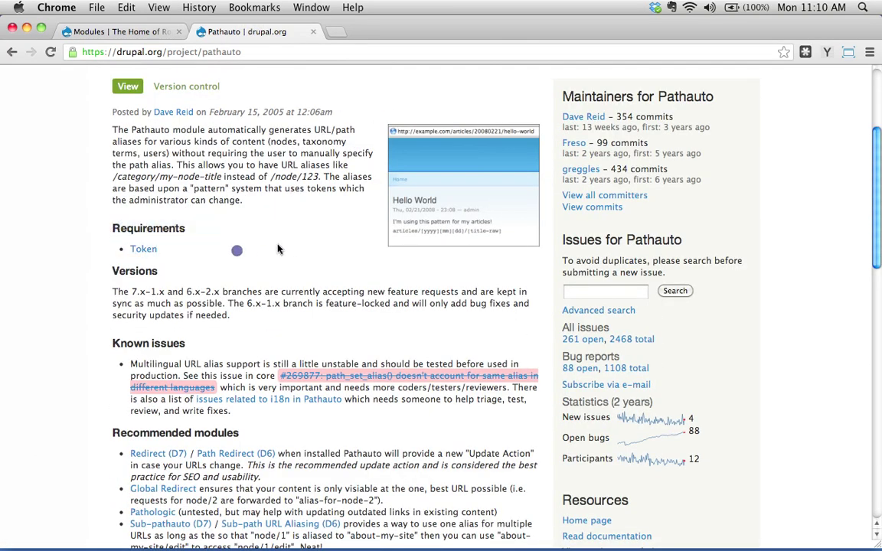
left_click(150, 252)
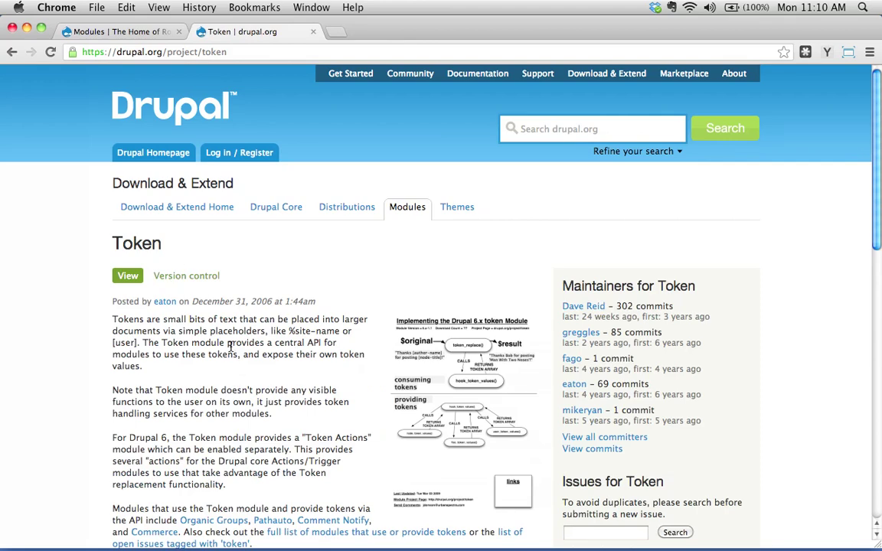
scroll(262, 387, "down", 5)
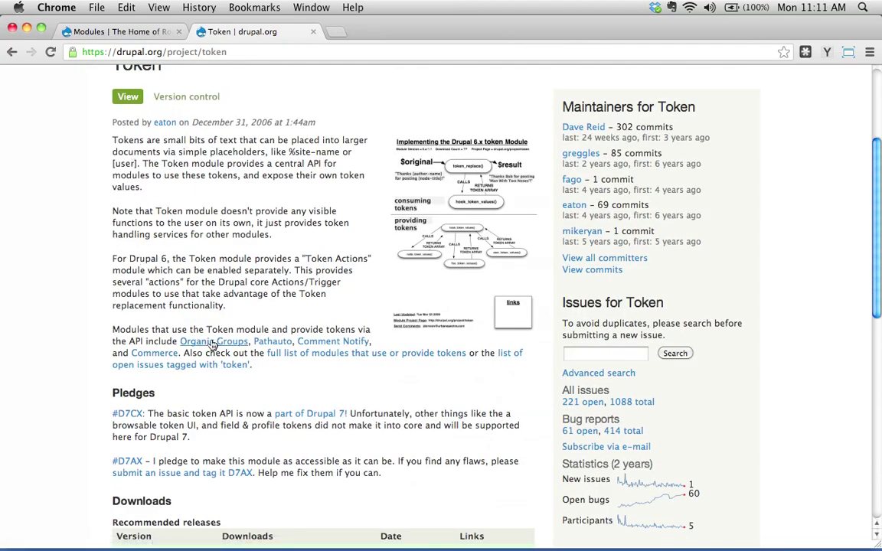
scroll(217, 320, "down", 5)
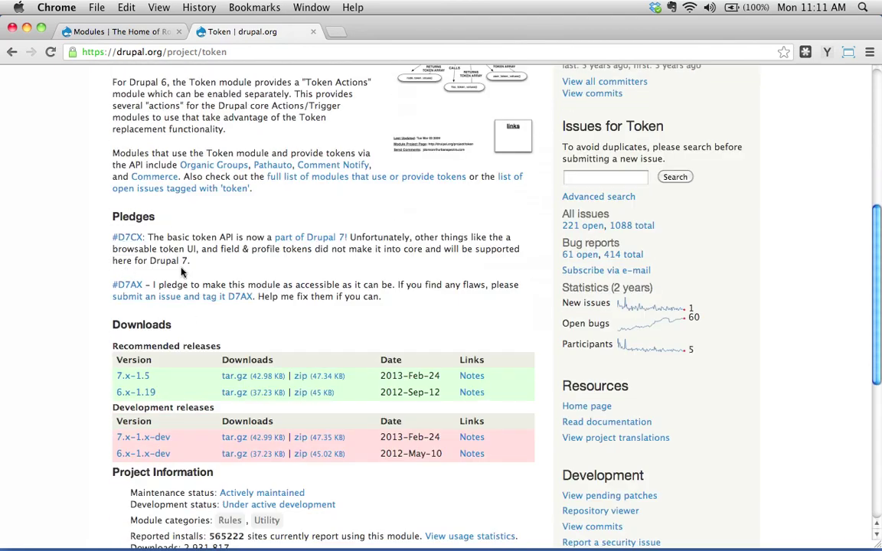
scroll(165, 291, "down", 2)
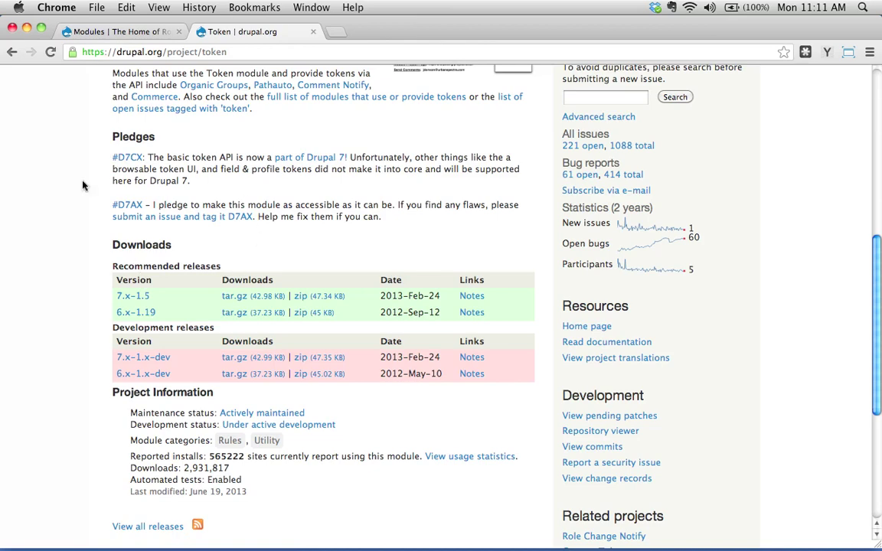
Open the site's page for installing a new module and copy the link address of Token's 7.x-1.5 tar.gz download.
left_click(87, 33)
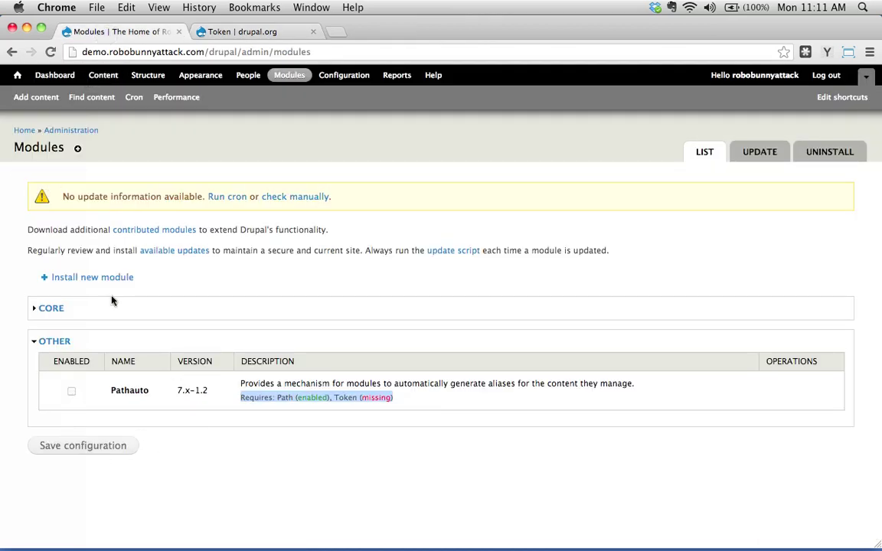
left_click(71, 279)
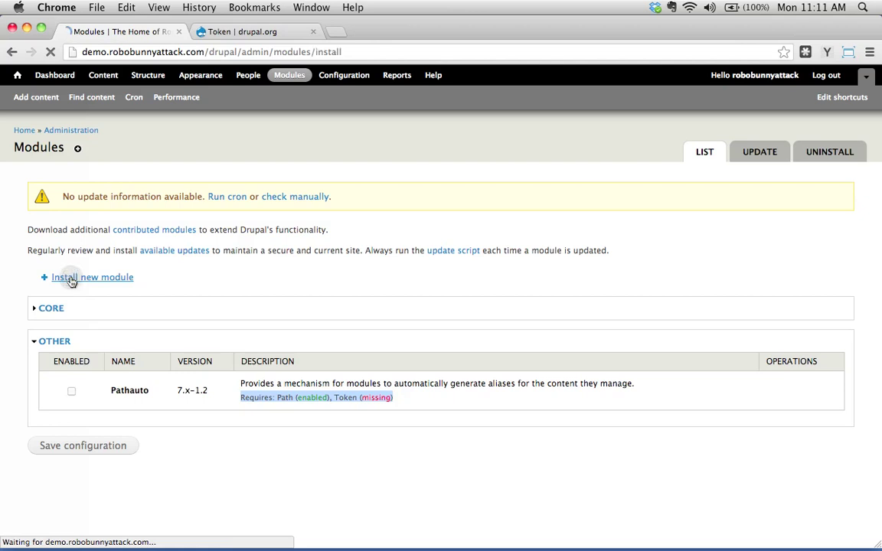
left_click(61, 234)
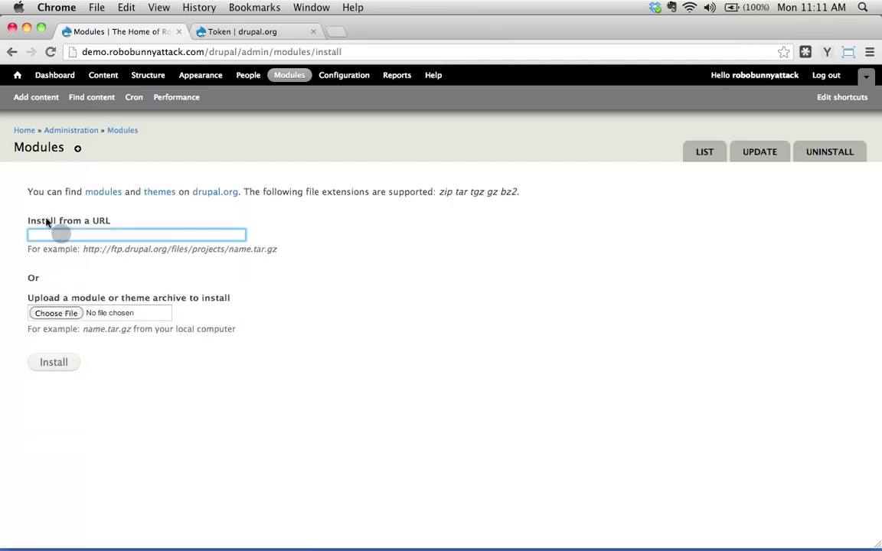
left_click(241, 32)
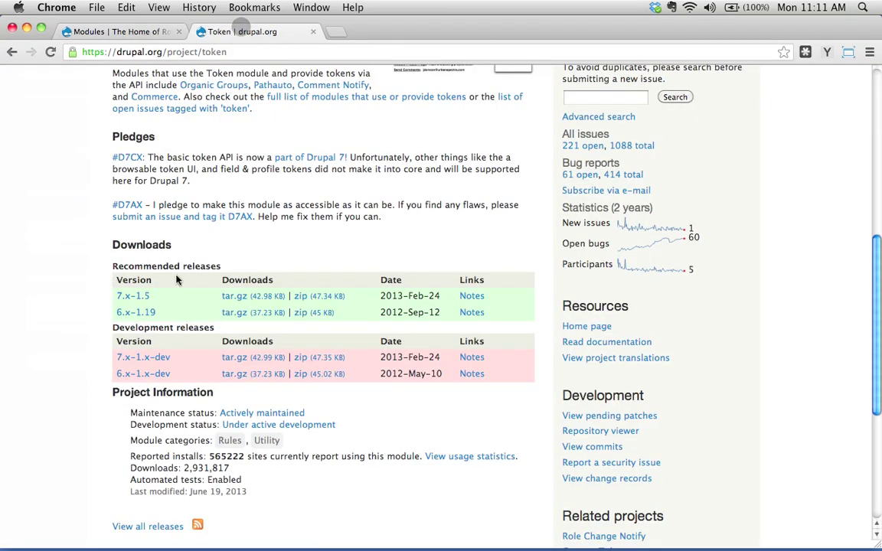
right_click(239, 303)
left_click(263, 356)
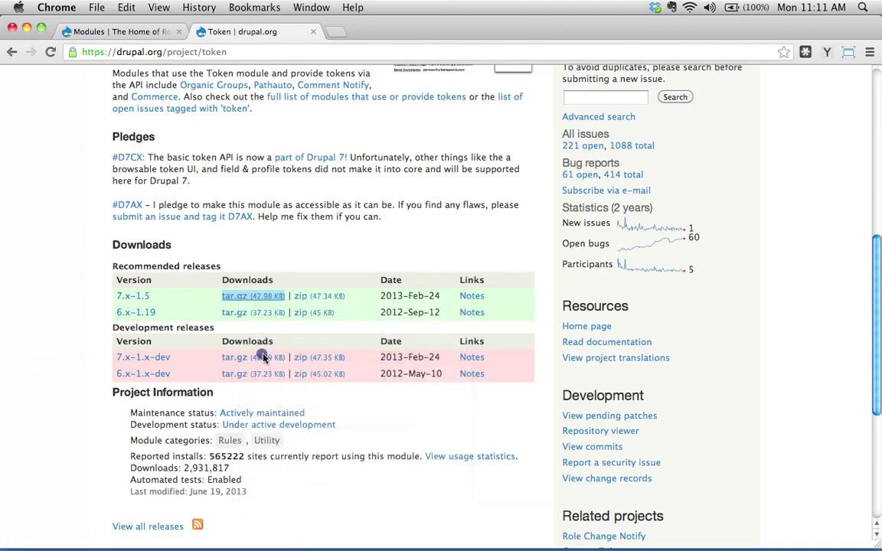
left_click(115, 31)
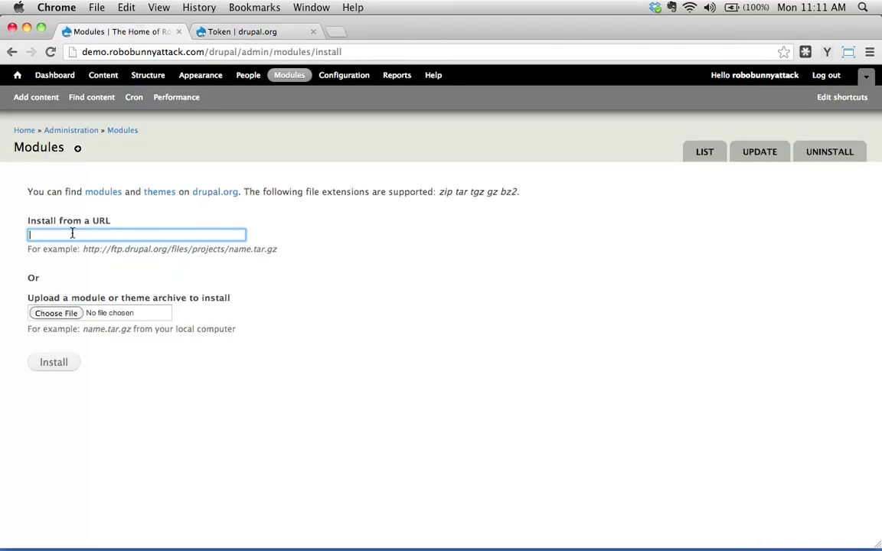
right_click(72, 233)
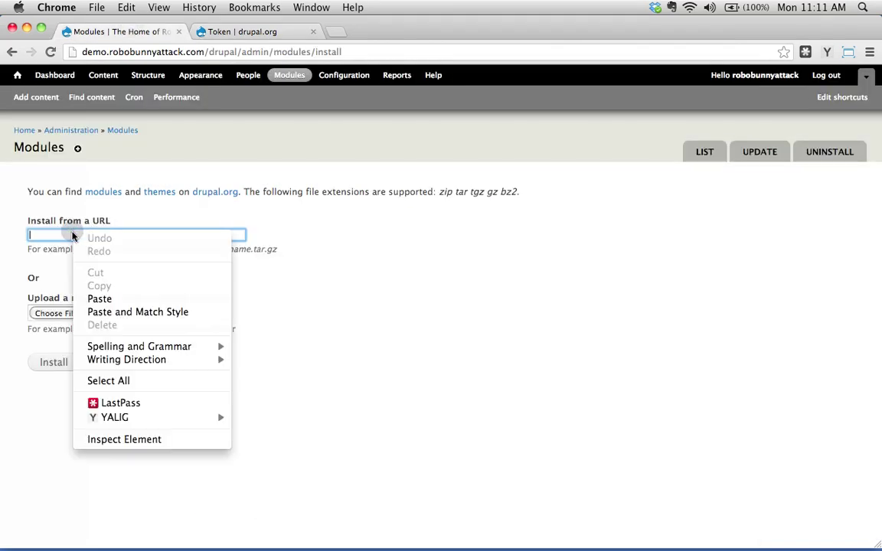
left_click(89, 298)
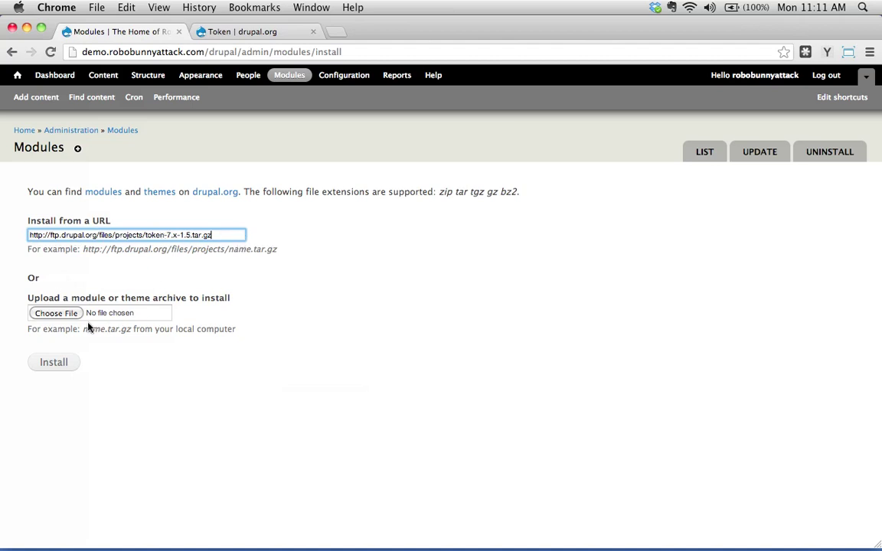
left_click(62, 361)
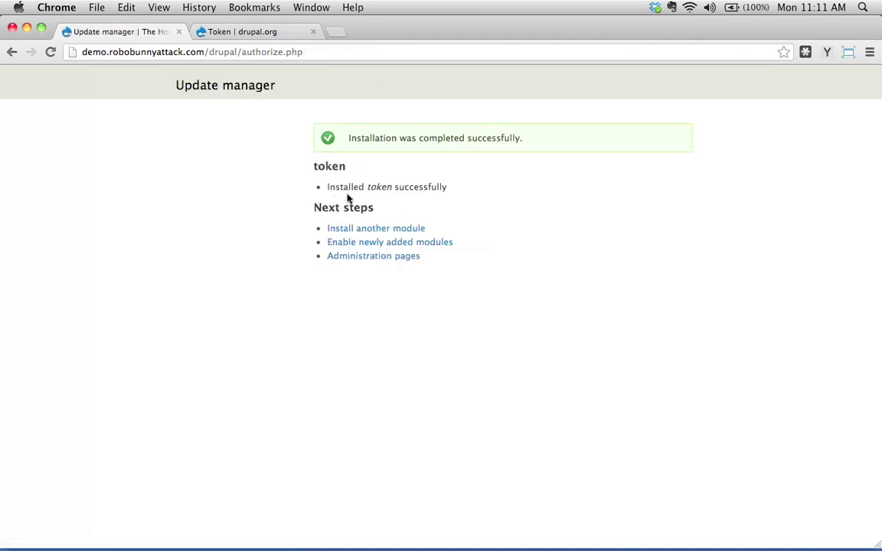
Go to enabling newly added modules and collapse the Core group to reach the Other group.
left_click(403, 246)
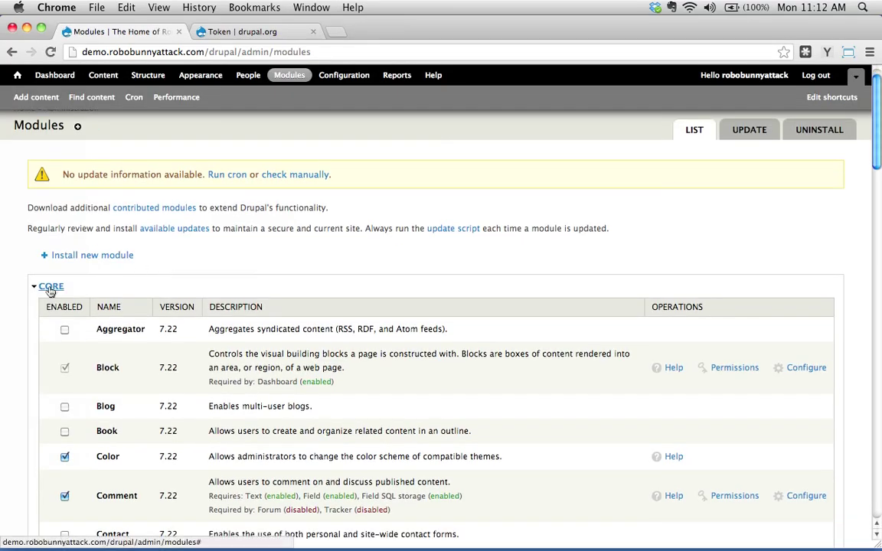
scroll(49, 291, "down", 15)
scroll(211, 298, "up", 15)
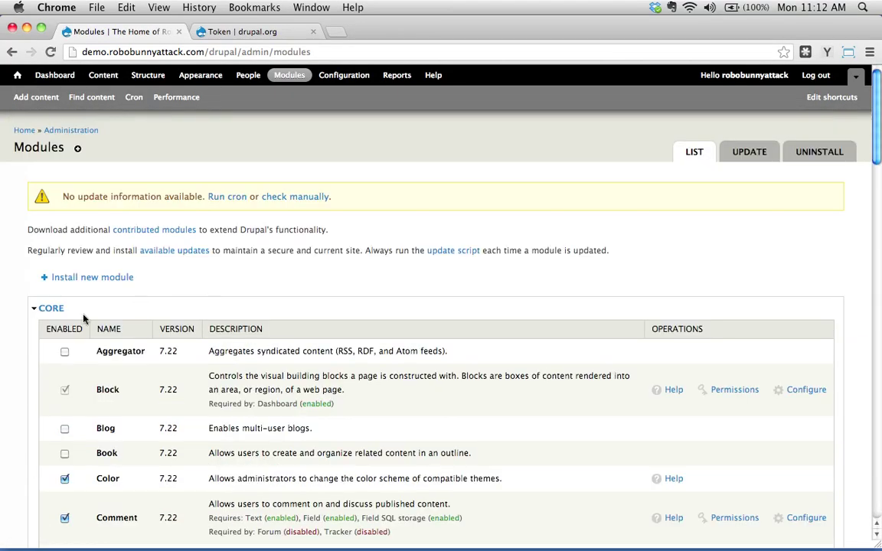
left_click(50, 309)
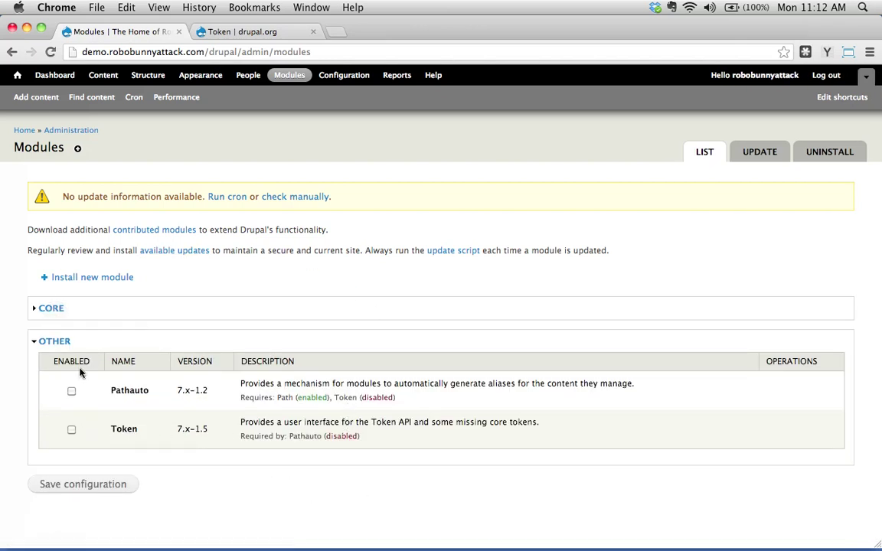
Enable the Token and Pathauto modules in the Other group and save the configuration.
left_click(70, 431)
left_click(70, 390)
left_click(73, 391)
left_click(73, 391)
left_click(105, 487)
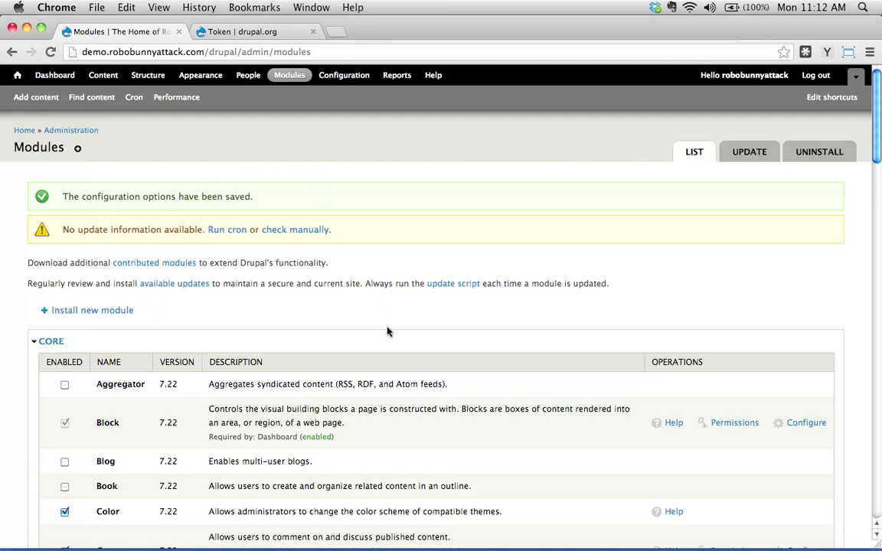
Collapse the Core group again and check the enabled status of Pathauto and Token in the Other group.
scroll(321, 305, "down", 4)
scroll(320, 307, "up", 3)
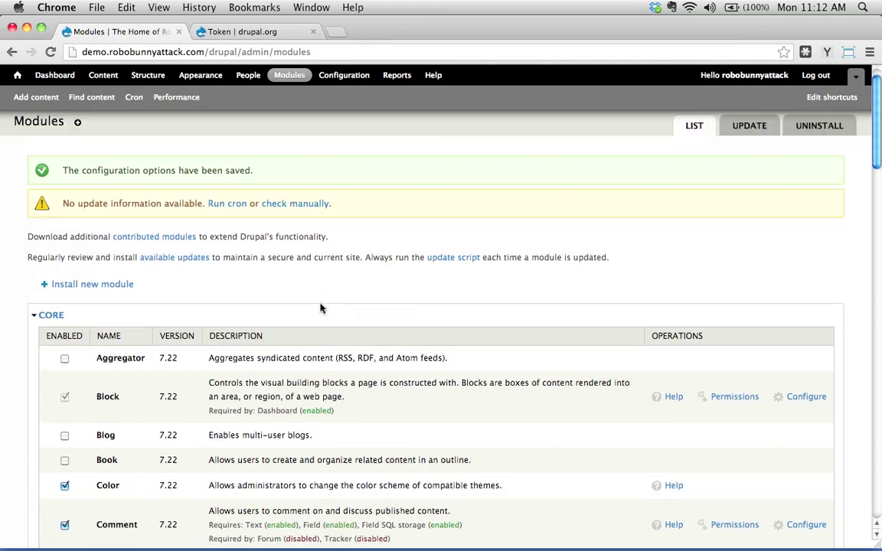
left_click(51, 316)
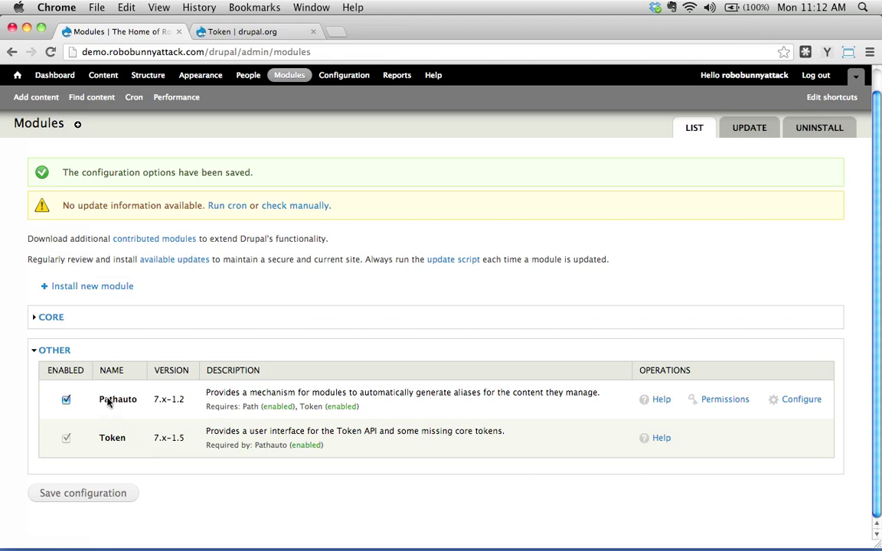
left_click(68, 438)
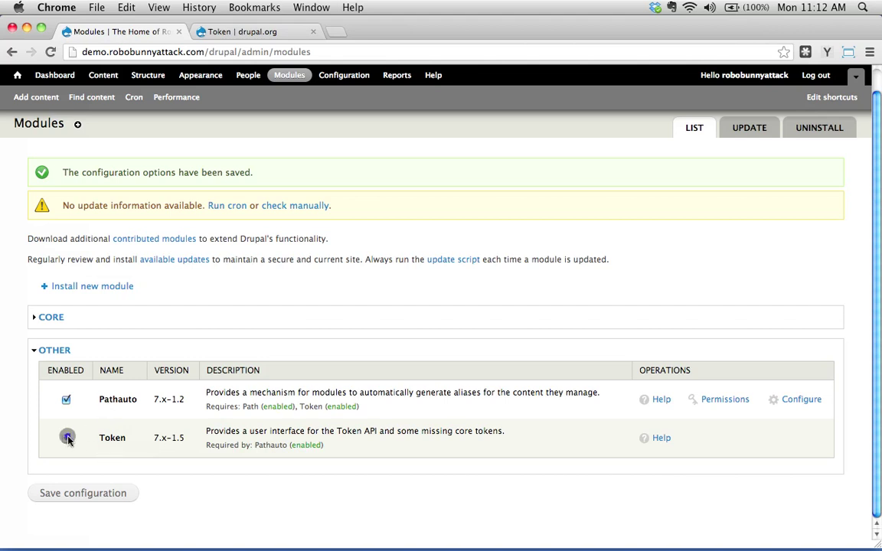